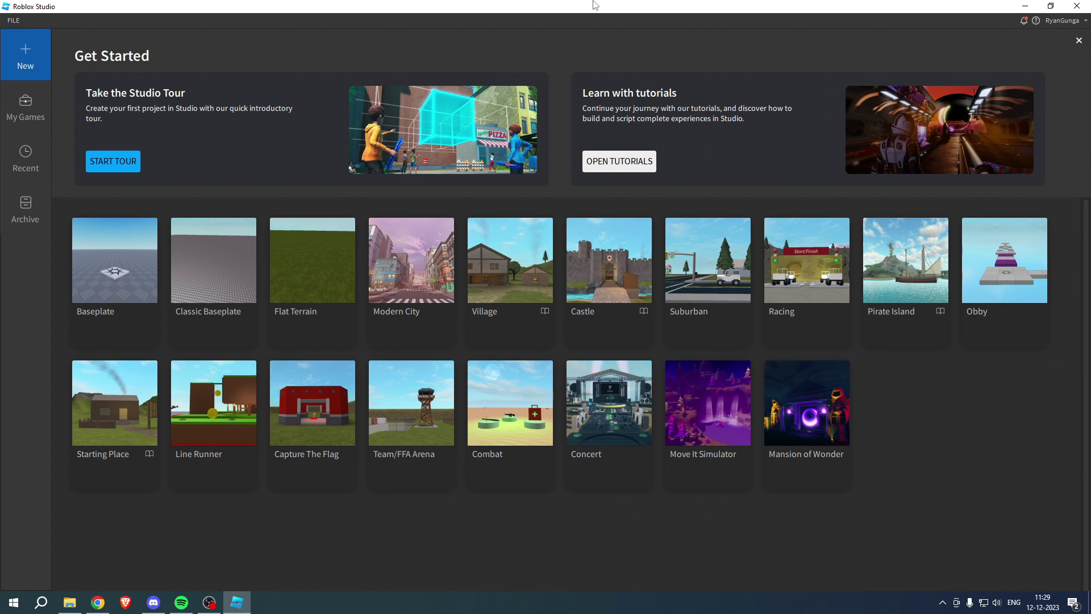
- Create a new Baseplate project and add a folder named Checkpoints to the Workspace
left_click(123, 266)
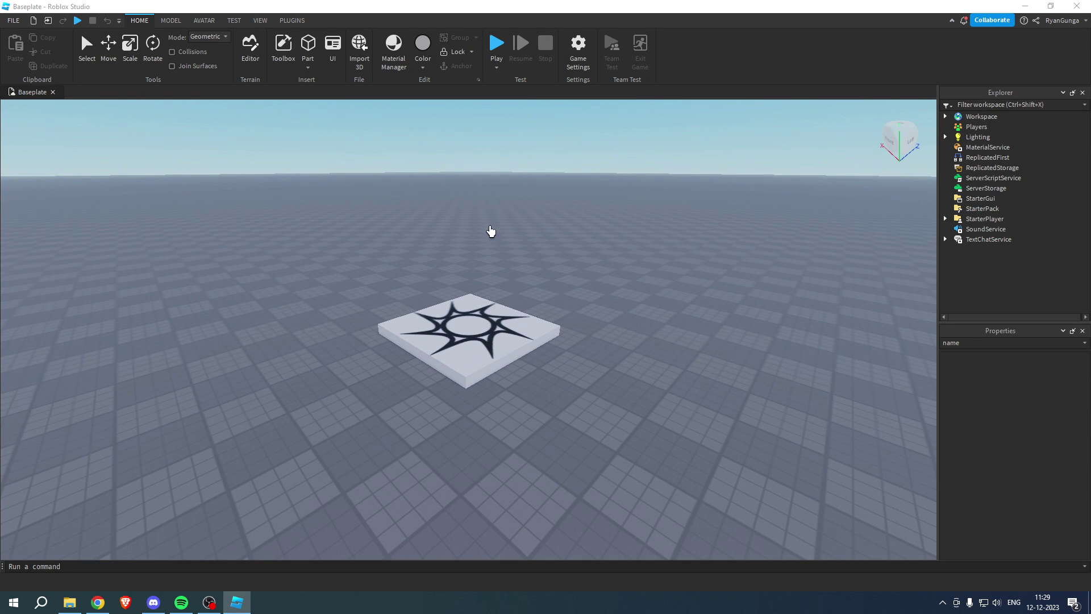
right_click_drag(606, 264, 616, 266)
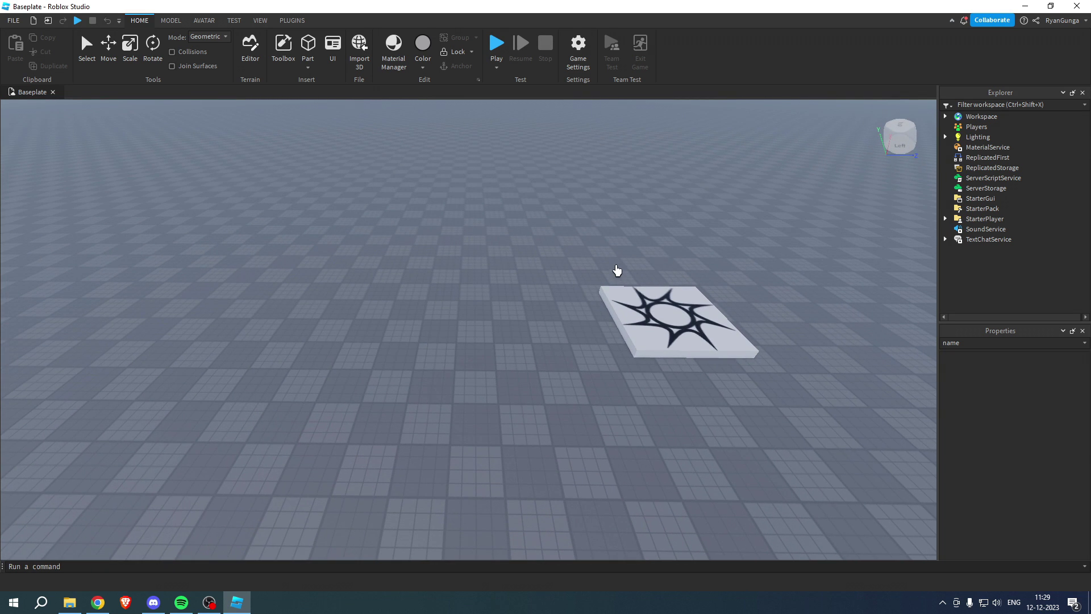
left_click(945, 117)
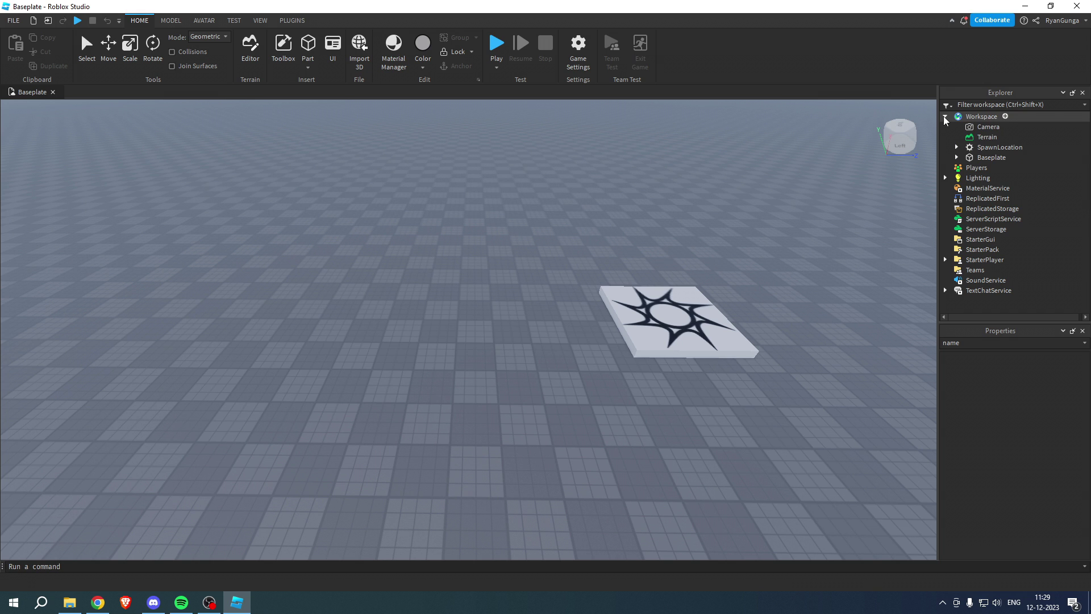
left_click(1006, 118)
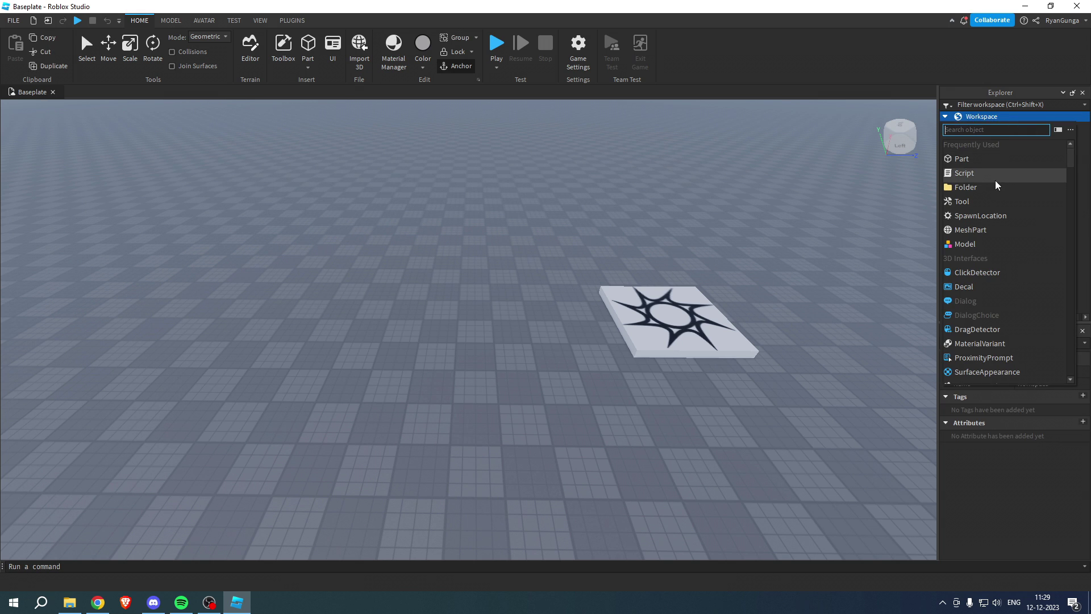
left_click(980, 187)
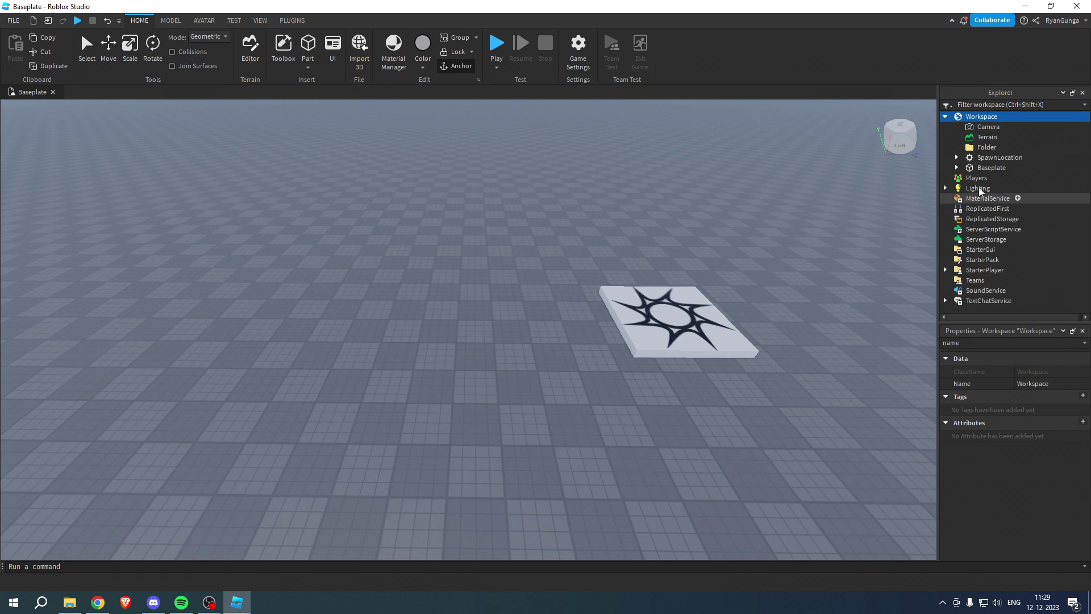
left_click(985, 149)
left_click(1023, 383)
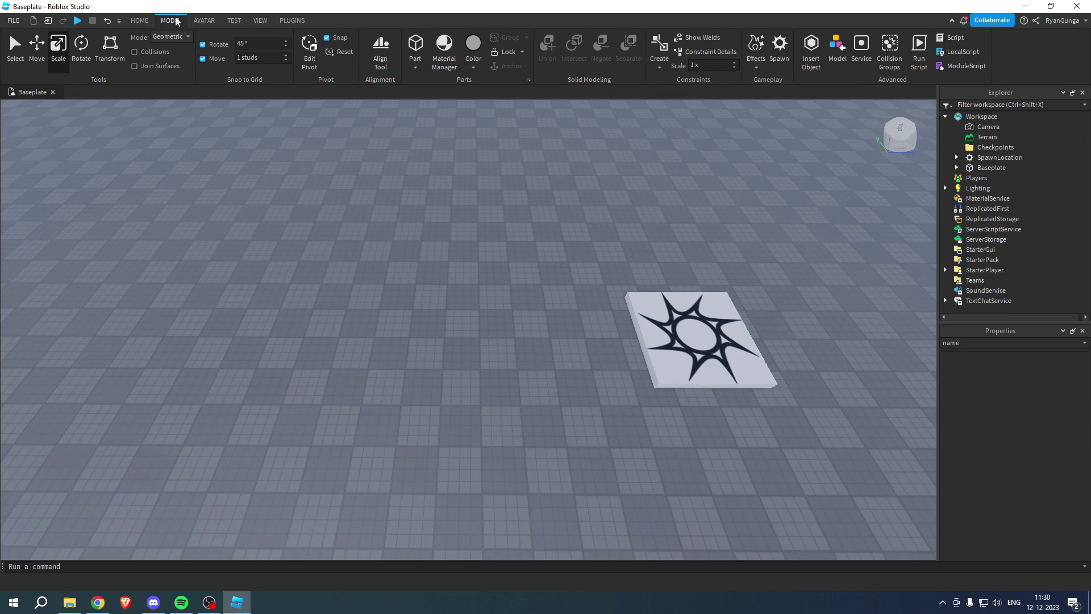
- Insert a block part beside the spawn location and scale it into a flat square pad about the spawn's size
left_click(416, 45)
left_click_drag(438, 328, 349, 327)
left_click_drag(424, 364, 406, 436)
right_click_drag(587, 326, 588, 329)
key("s")
key("a")
left_click_drag(452, 375, 445, 377)
key("a")
right_click_drag(677, 344, 680, 341)
key("s")
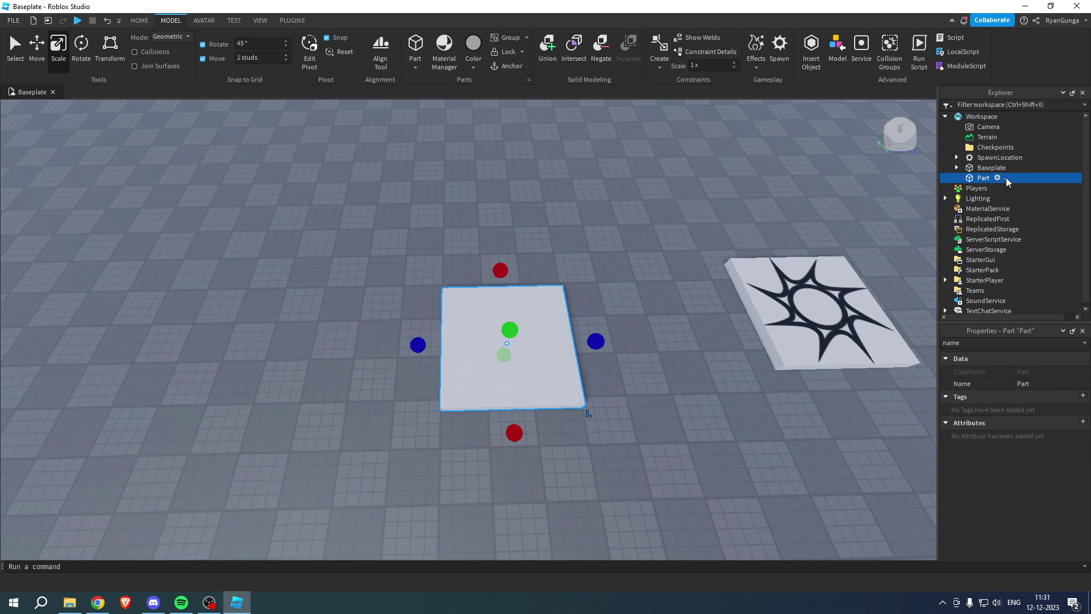
- Put the pad in the Checkpoints folder and place a duplicate in line with it, farther from the spawn location
left_click_drag(1006, 179, 990, 148)
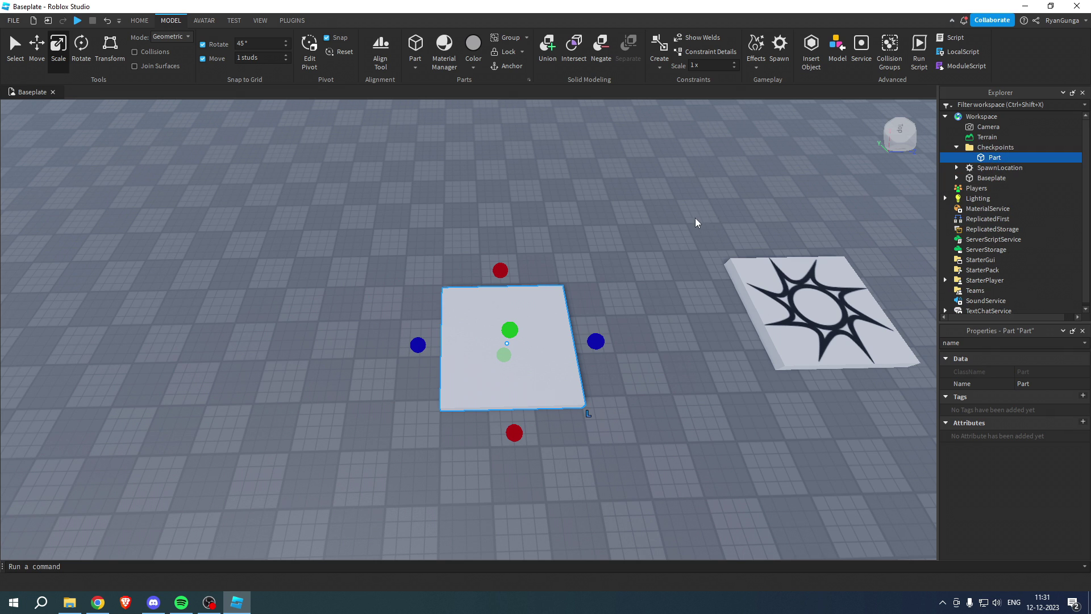
key("ctrl+d")
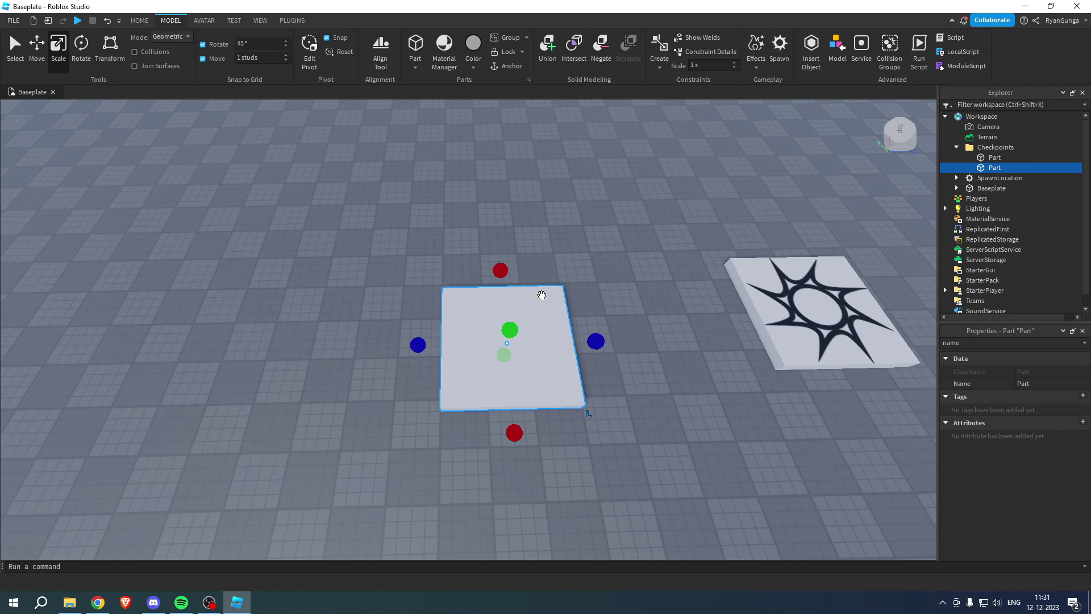
left_click(38, 50)
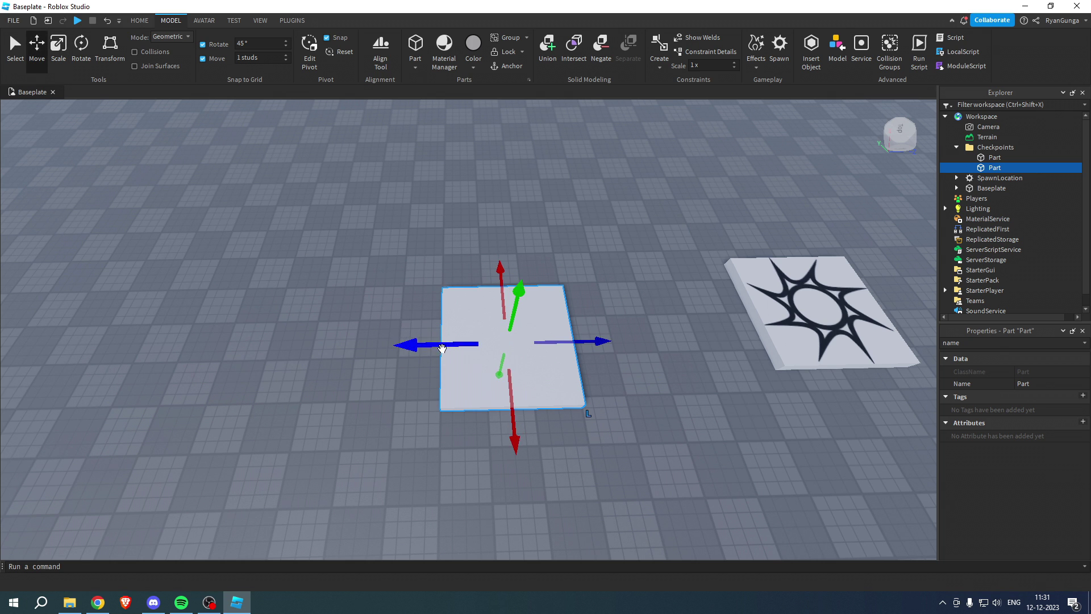
left_click_drag(398, 345, 85, 353)
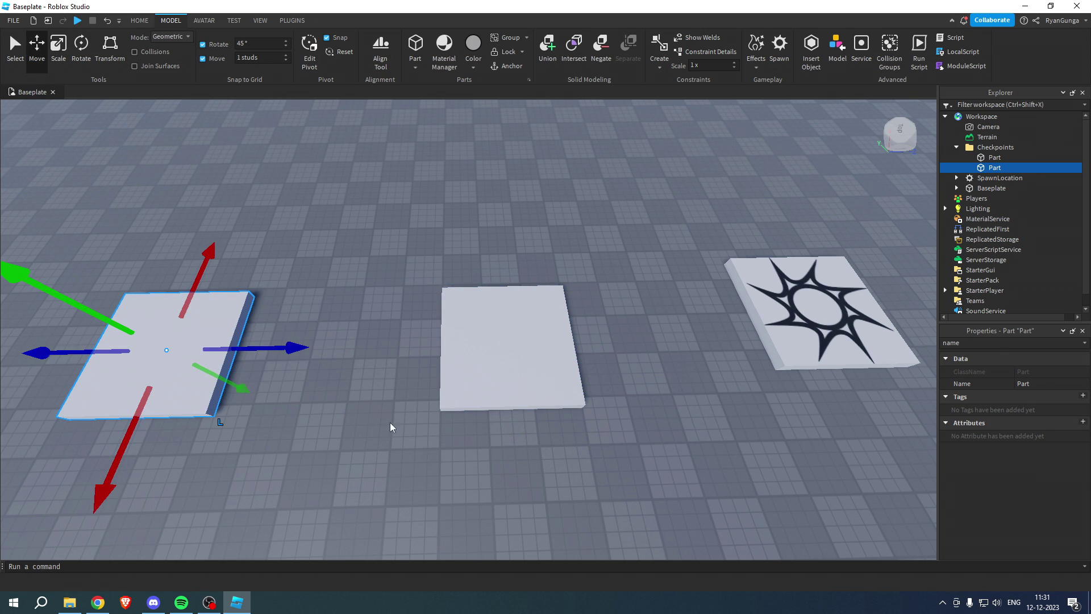
- Duplicate the pad three more times, spacing the copies evenly along the row away from the spawn location
key("f")
key("ctrl+d")
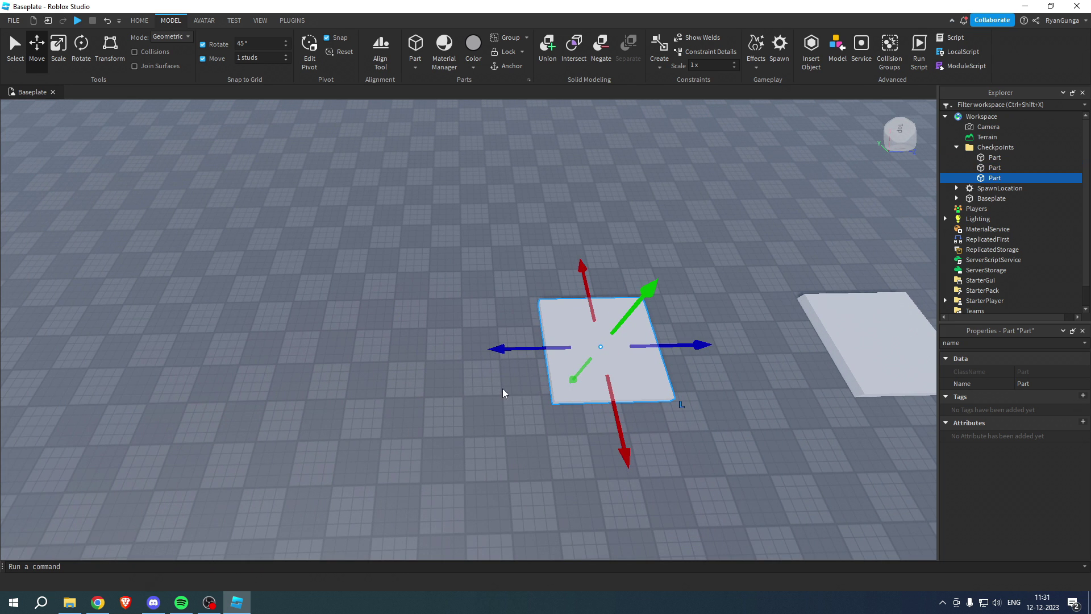
left_click_drag(511, 353, 234, 358)
key("f")
key("ctrl+d")
key("a")
key("ctrl+d")
left_click_drag(506, 360, 242, 387)
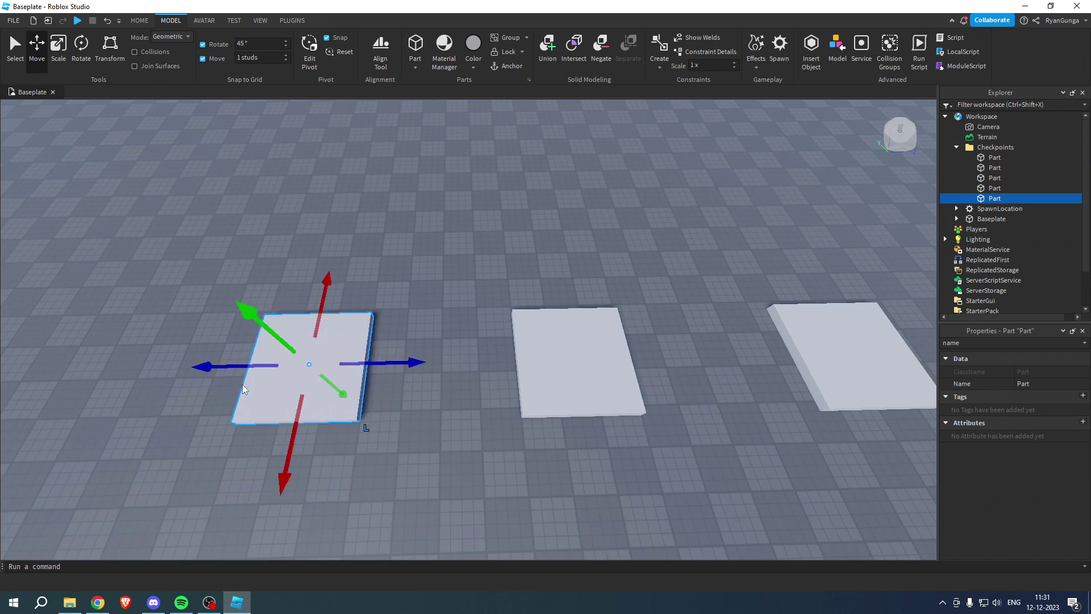
- Filter the properties by "name" and rename the checkpoint pad nearest the spawn location as 1
scroll(313, 389, "down", 4)
left_click(995, 158)
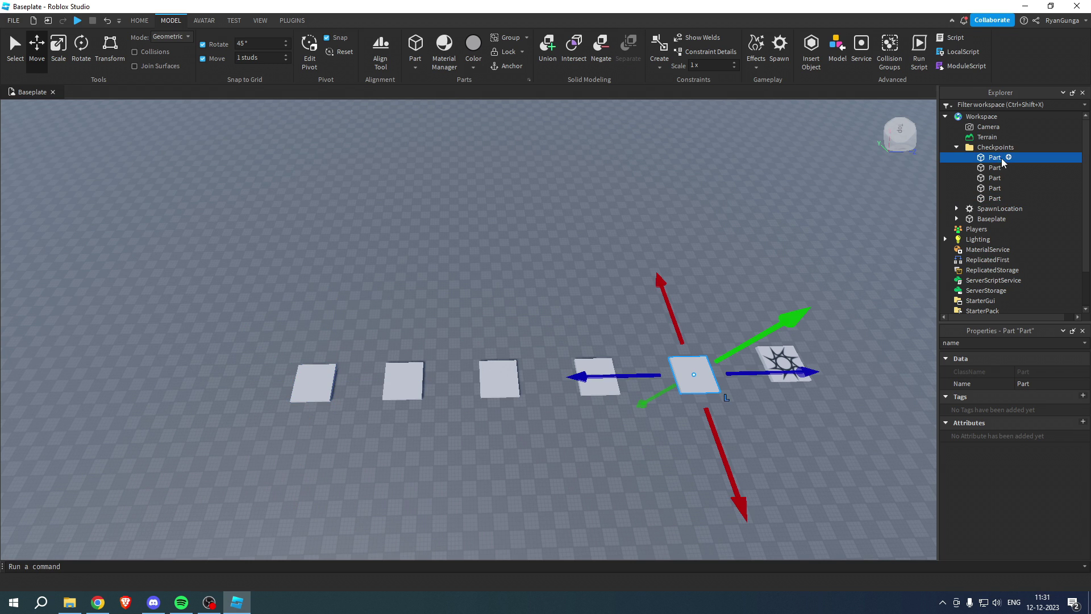
left_click(992, 343)
key("BackSpace")
key("BackSpace")
key("BackSpace")
key("BackSpace")
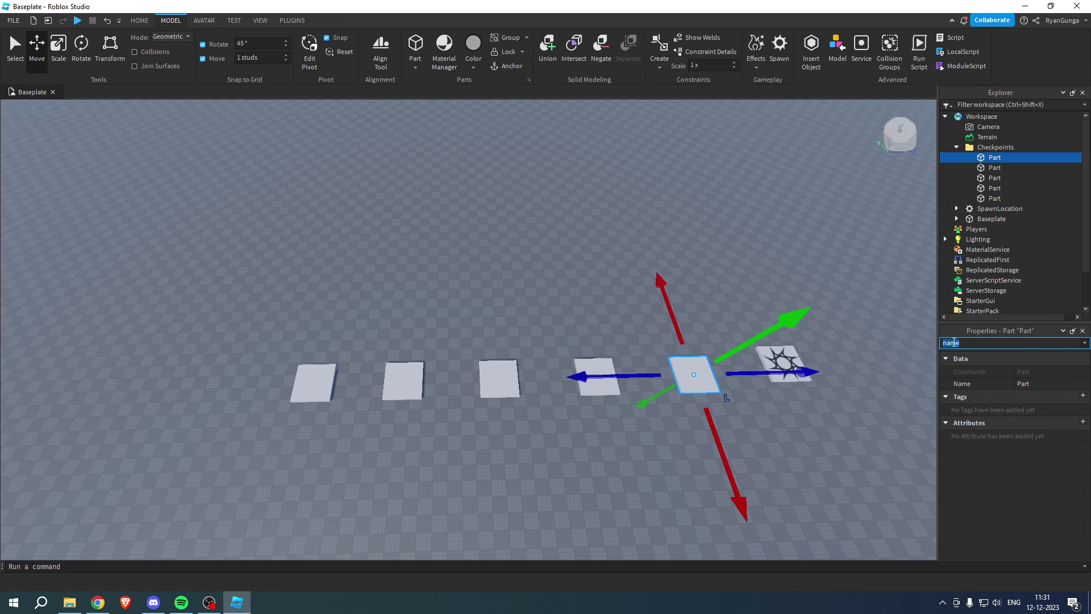
type("name")
left_click(1043, 385)
type("1")
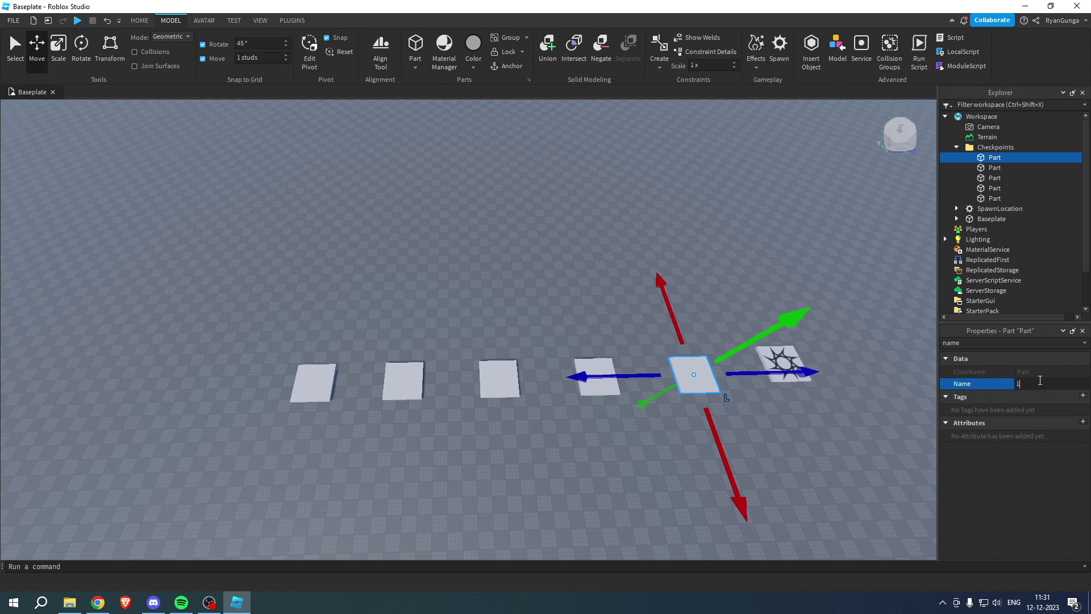
- Rename the second and third checkpoint pads as 2 and 3
left_click(996, 167)
left_click(1049, 383)
type("2")
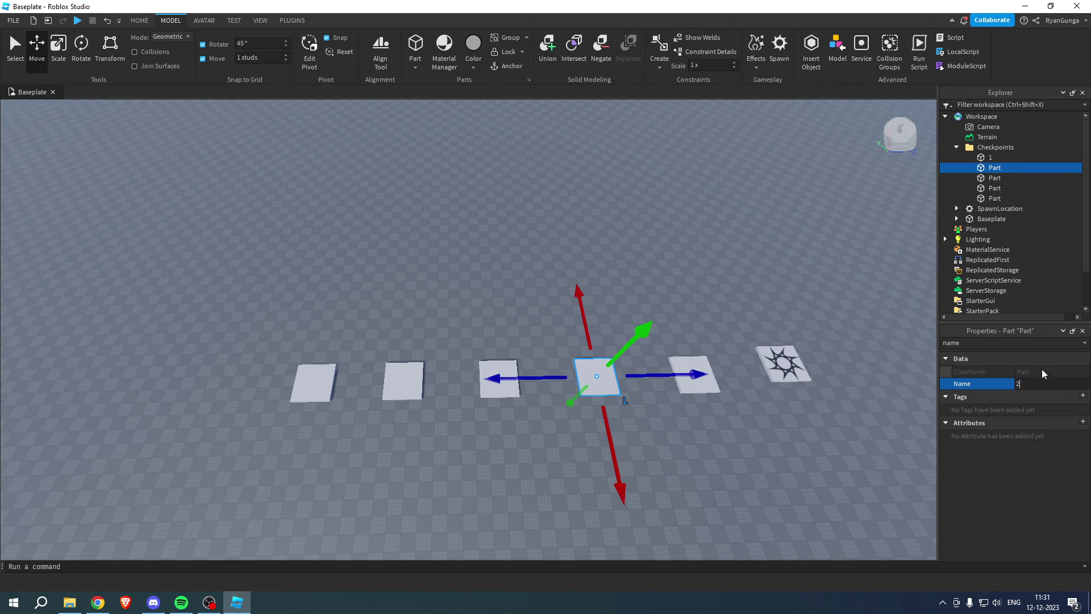
left_click(995, 178)
left_click(1045, 384)
type("3")
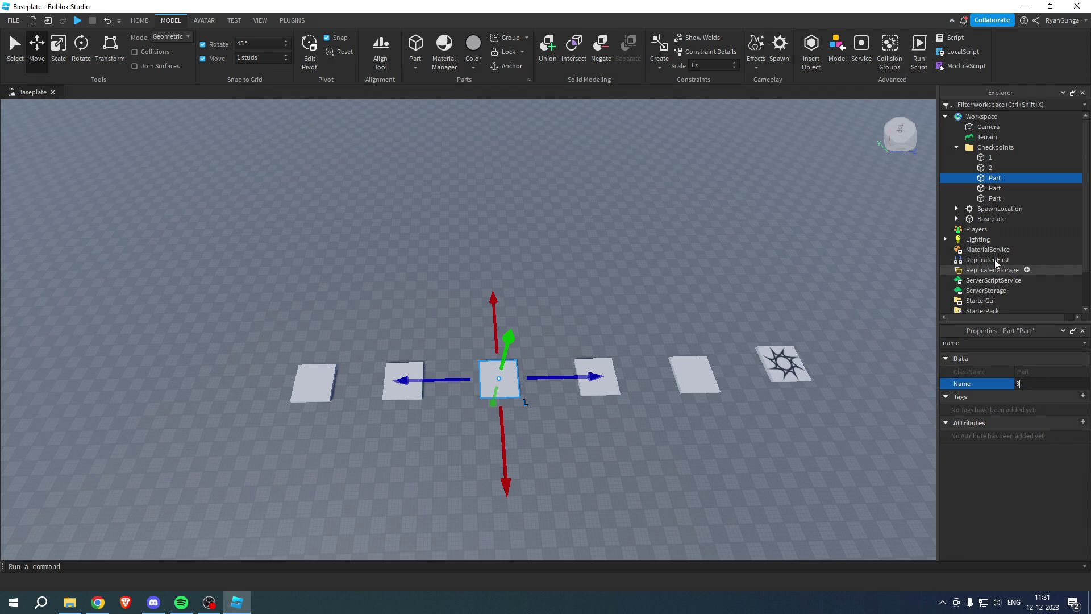
- Rename the fourth and fifth checkpoint pads as 4 and 5
left_click(994, 188)
left_click(1043, 383)
type("4")
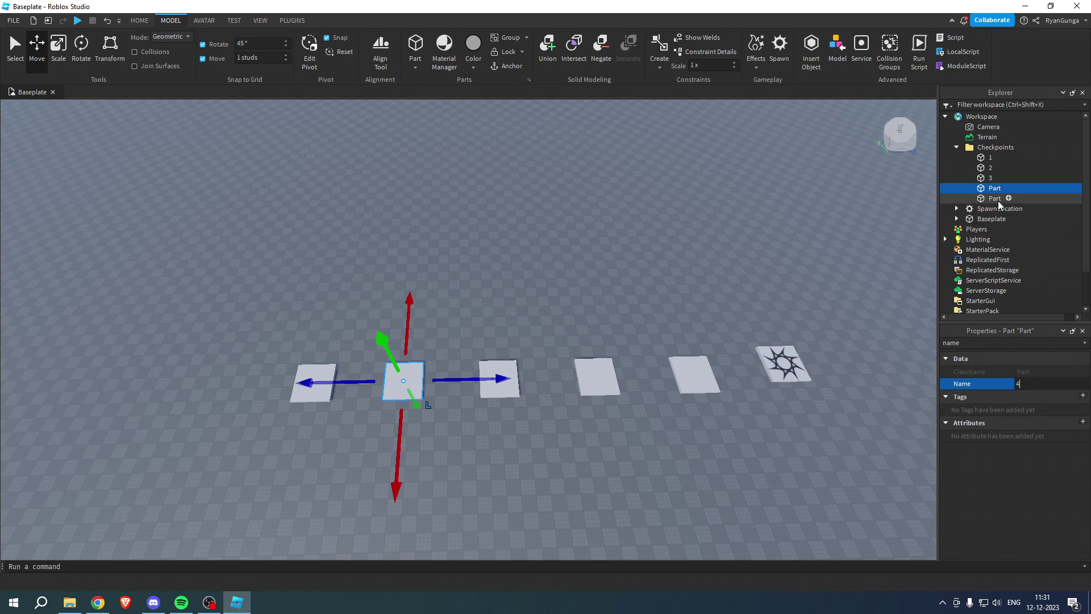
left_click(995, 198)
left_click(1046, 383)
type("5")
left_click(682, 231)
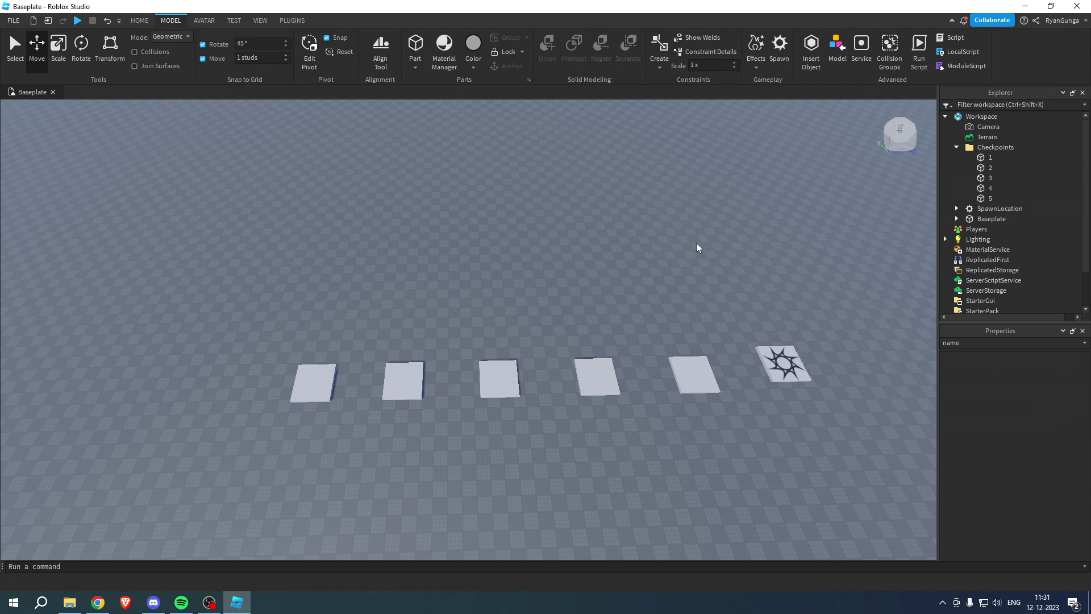
- Add a new Script to ServerScriptService
scroll(616, 410, "up", 3)
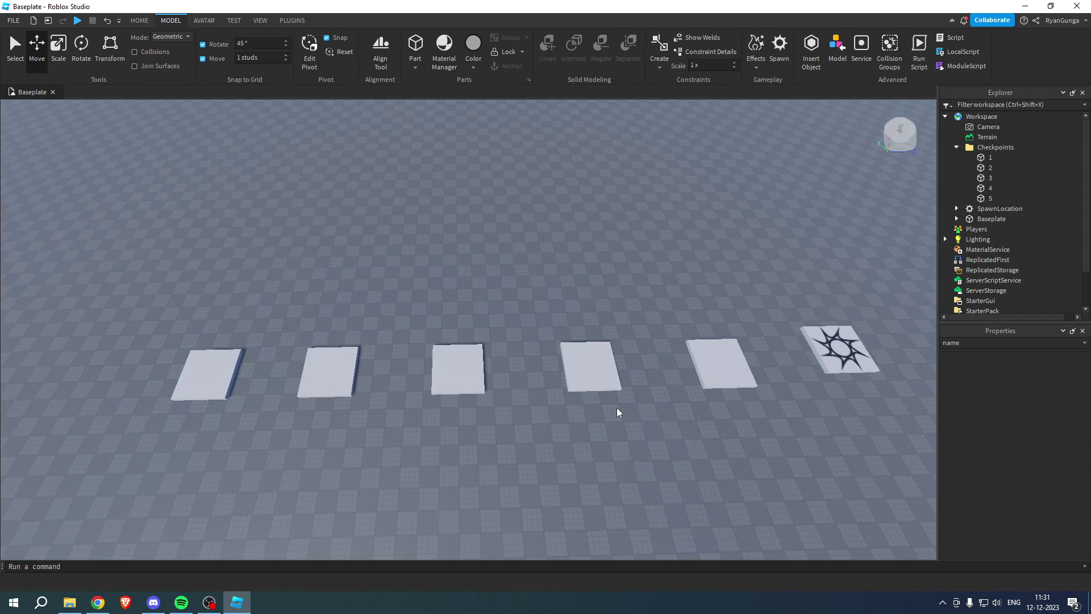
scroll(616, 411, "down", 1)
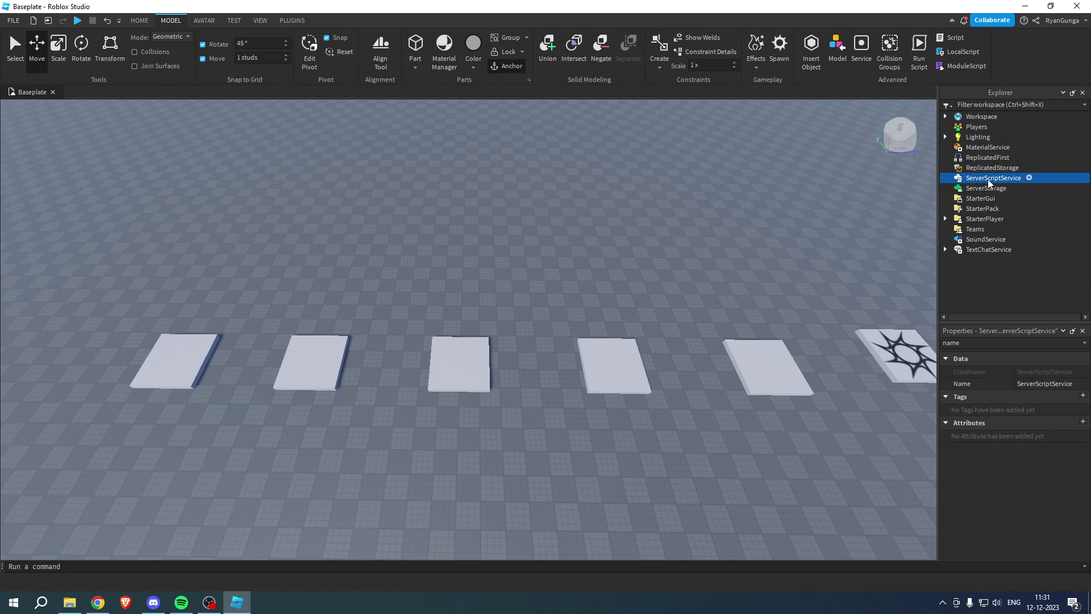
left_click(1030, 179)
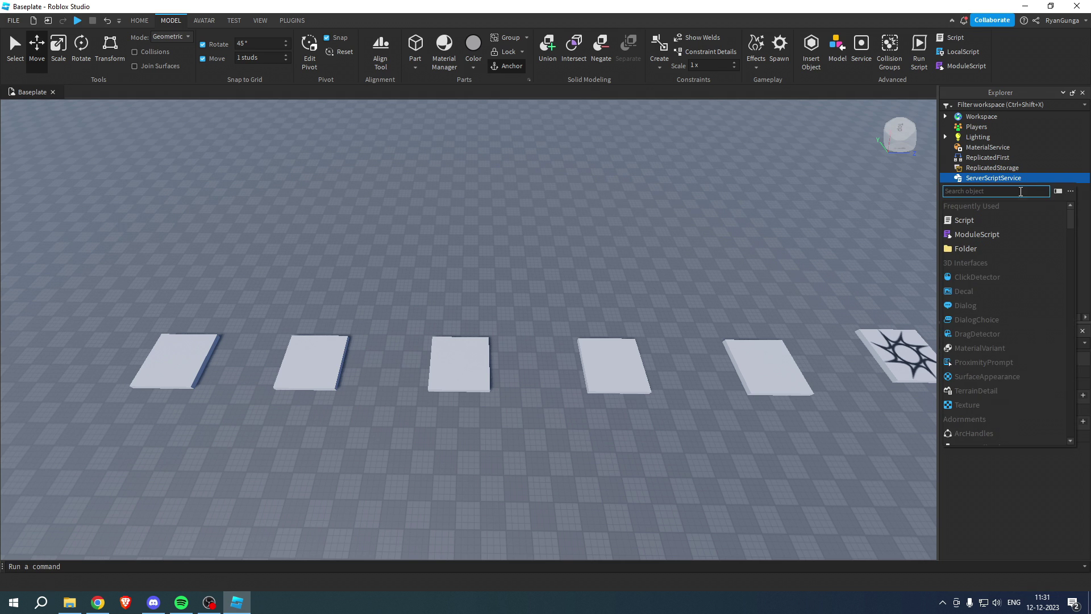
left_click(982, 222)
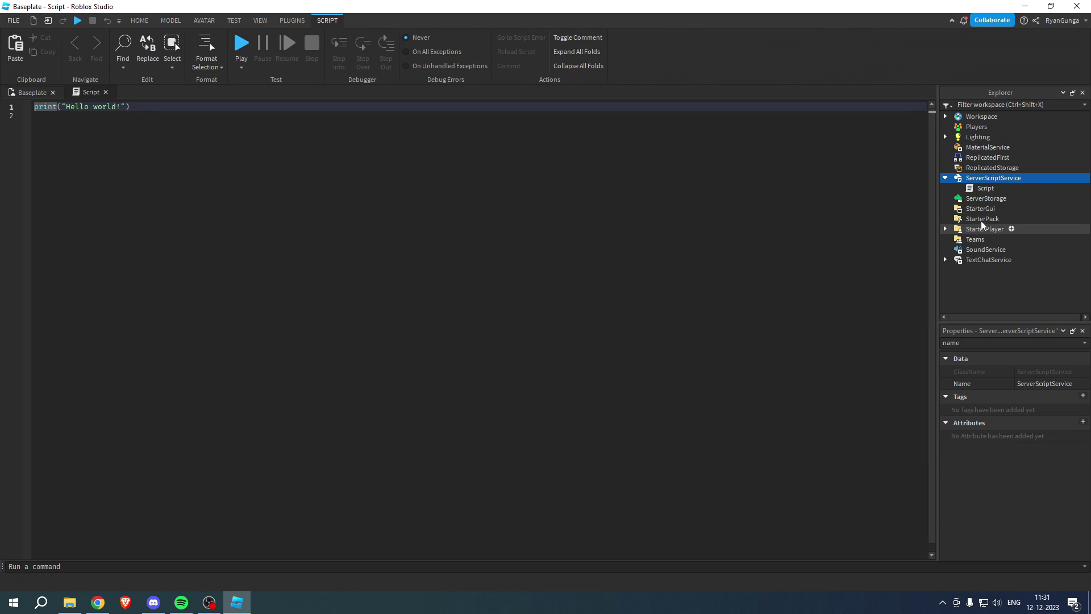
- Replace the script's default print line with the copied checkpoint and stage data-saving code
left_click_drag(132, 107, 34, 106)
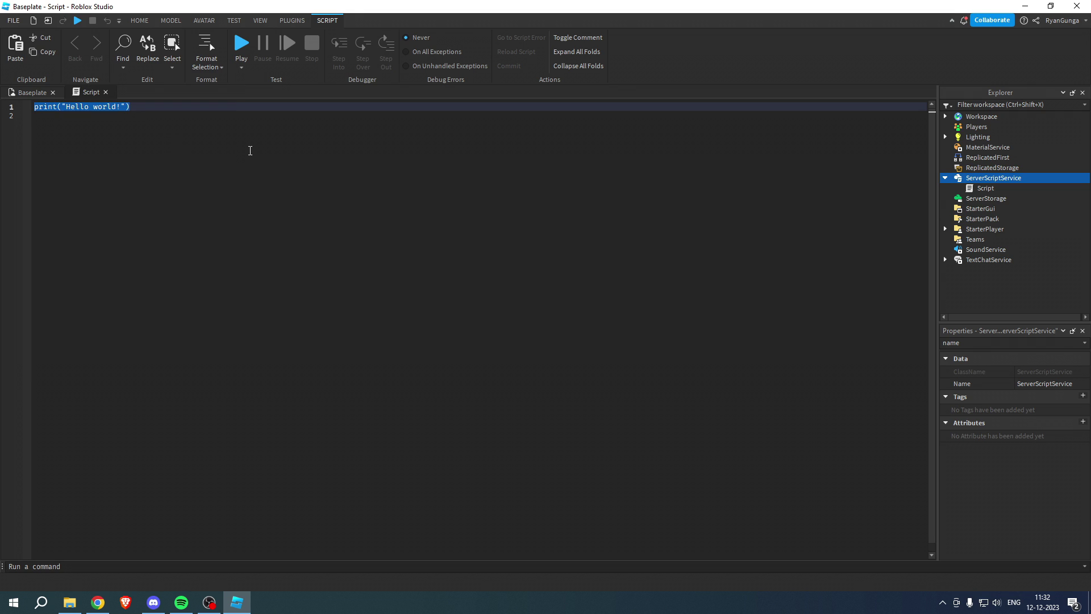
key("BackSpace")
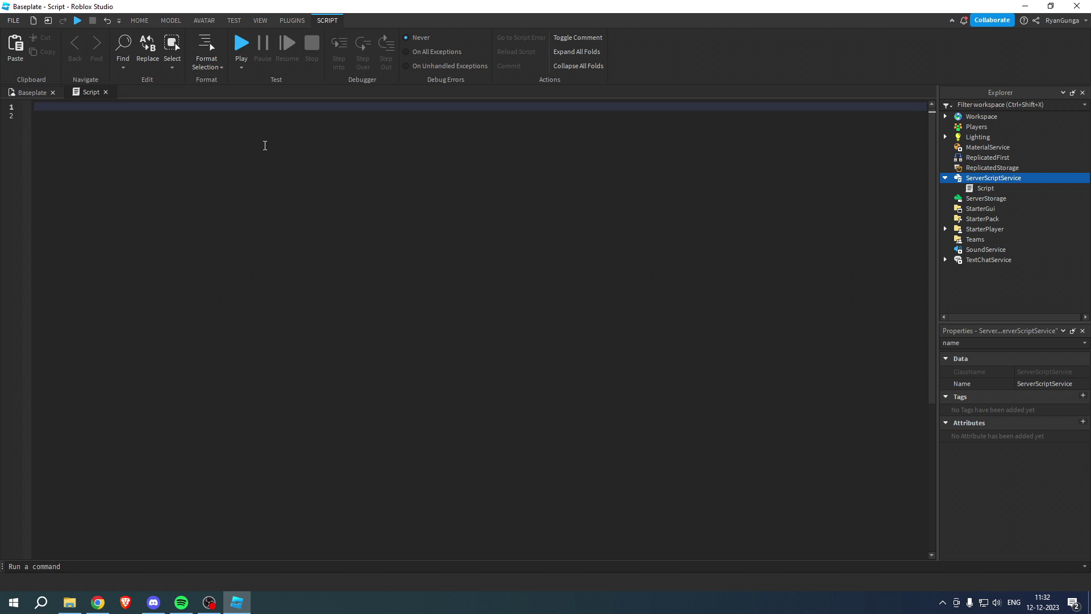
key("ctrl+v")
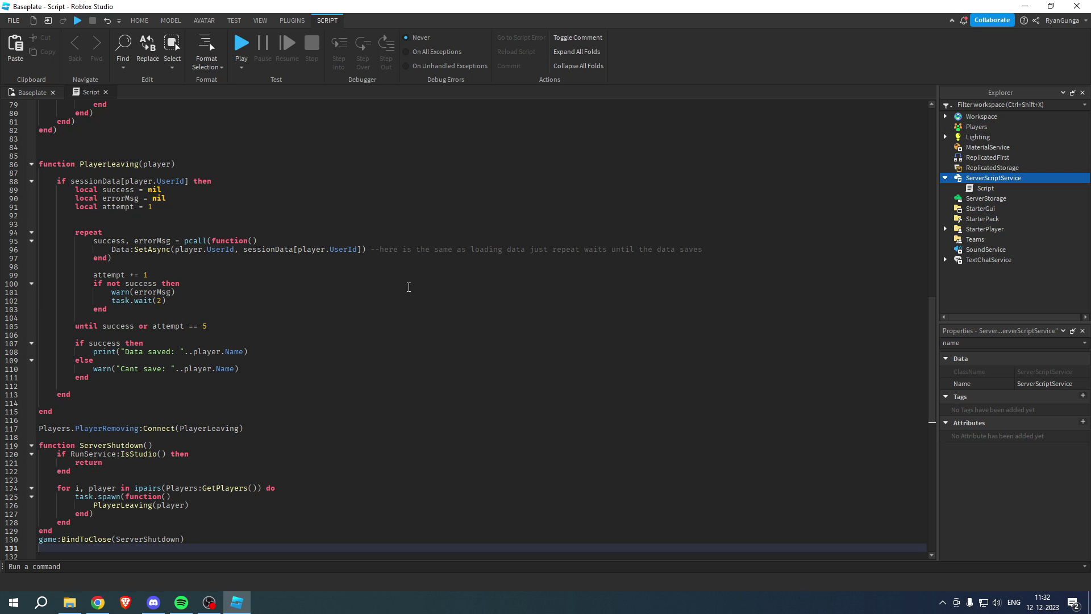
- Review the script's commented data loading, stage value, checkpoint touch and data saving sections
scroll(409, 290, "up", 20)
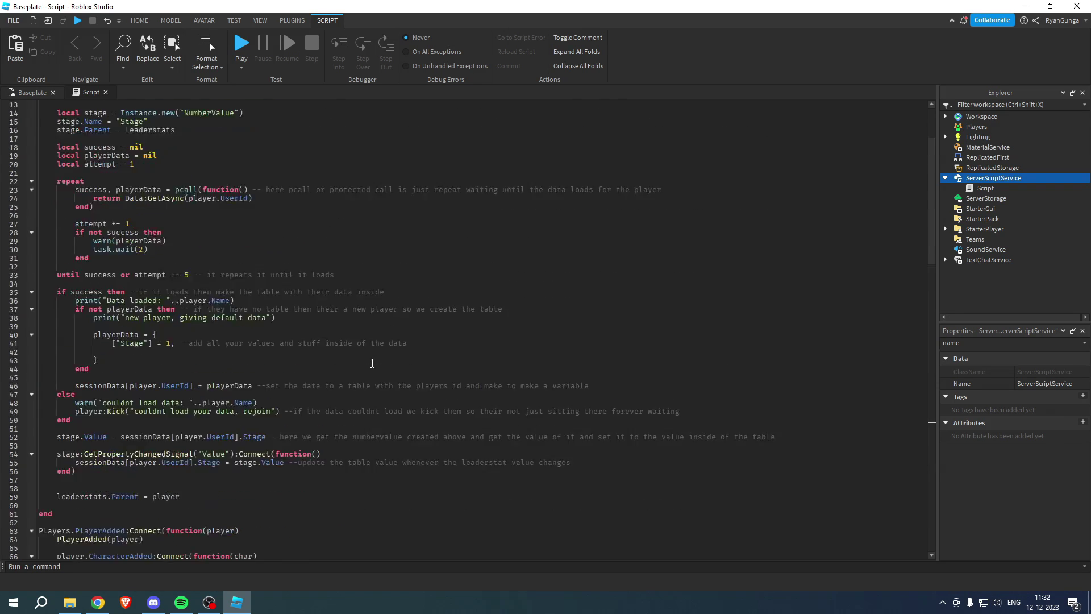
scroll(372, 364, "down", 20)
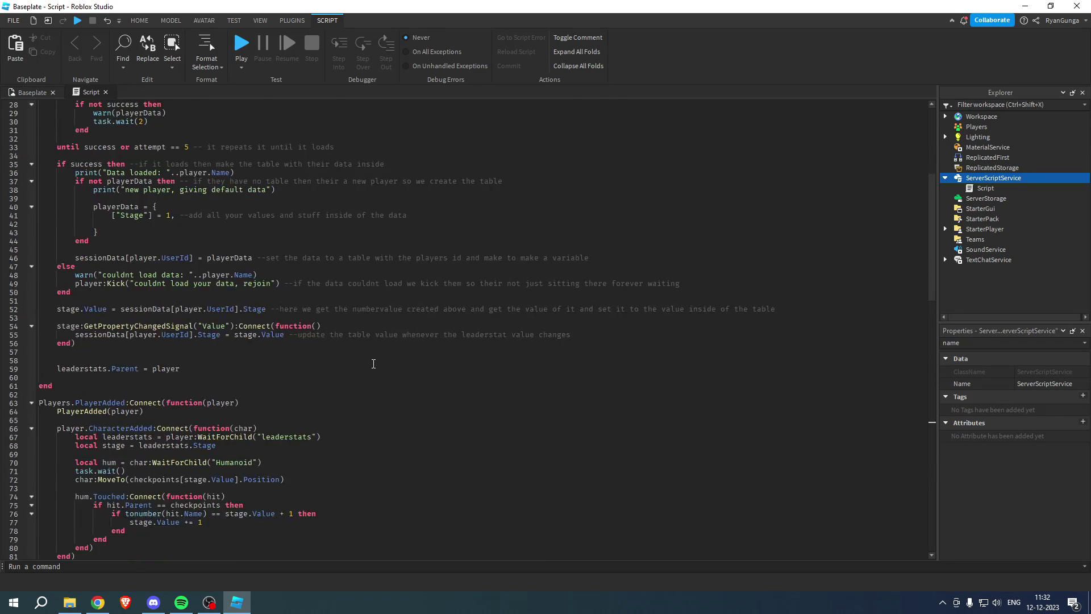
scroll(373, 364, "down", 5)
scroll(375, 365, "up", 6)
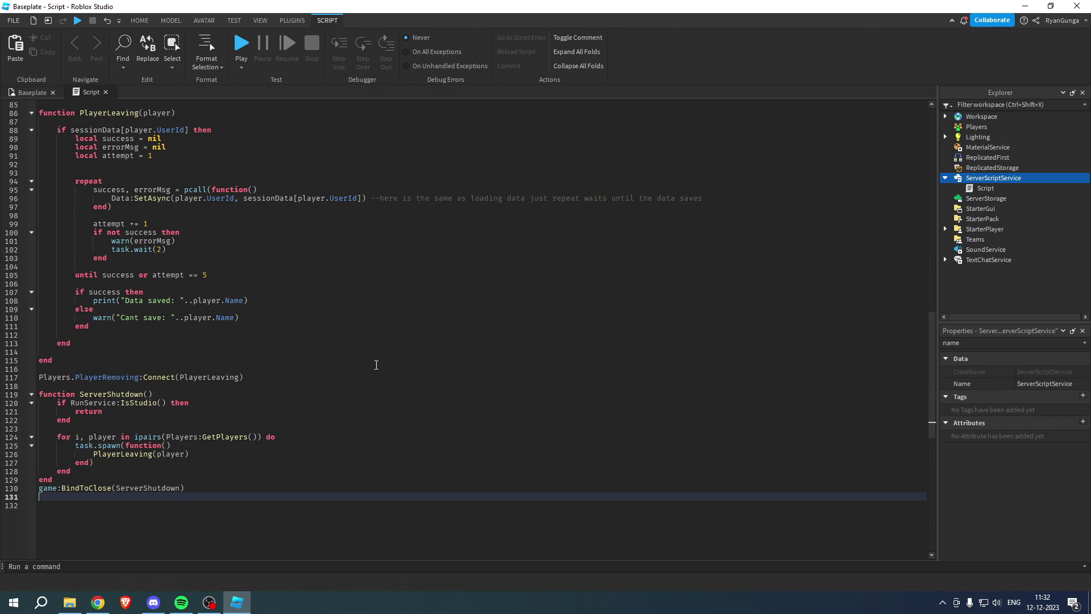
scroll(377, 364, "up", 5)
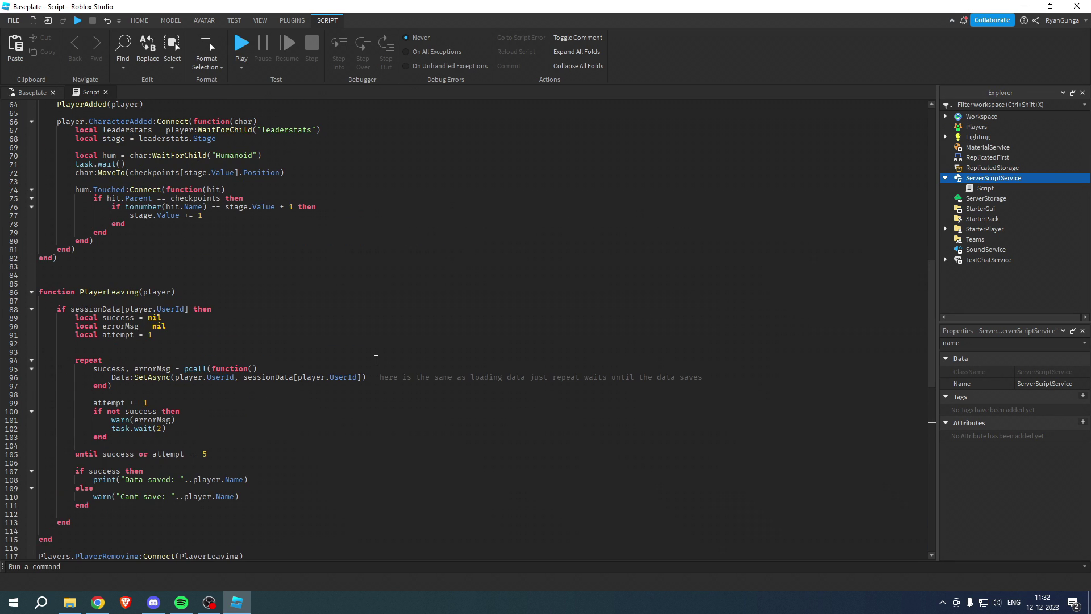
left_click_drag(381, 432, 704, 430)
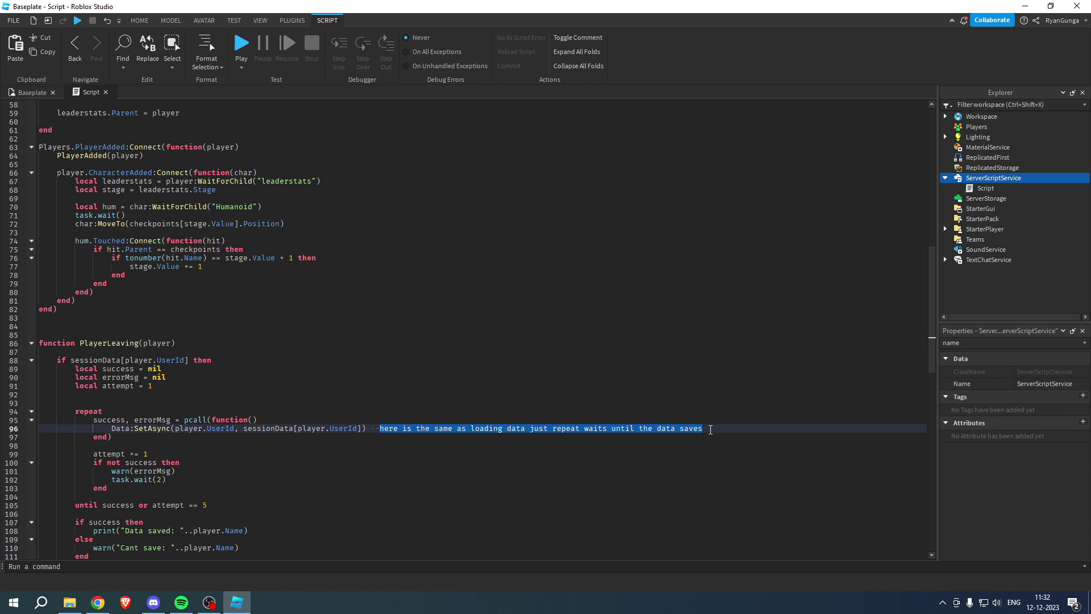
scroll(402, 371, "up", 10)
scroll(401, 372, "up", 3)
left_click_drag(298, 411, 582, 414)
left_click_drag(280, 385, 778, 386)
left_click(644, 369)
scroll(569, 374, "up", 6)
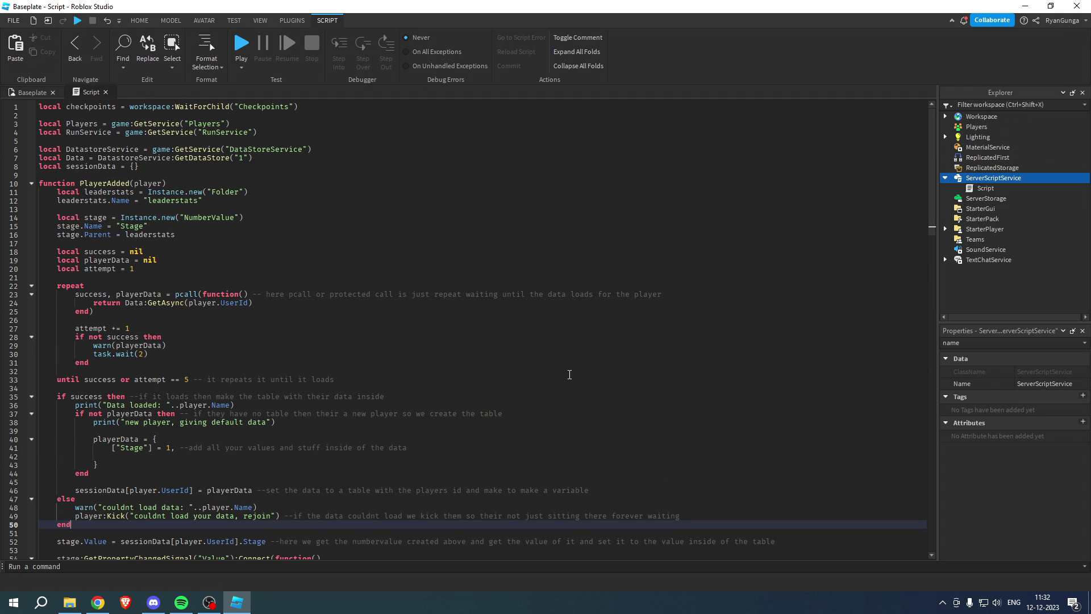
scroll(567, 380, "down", 15)
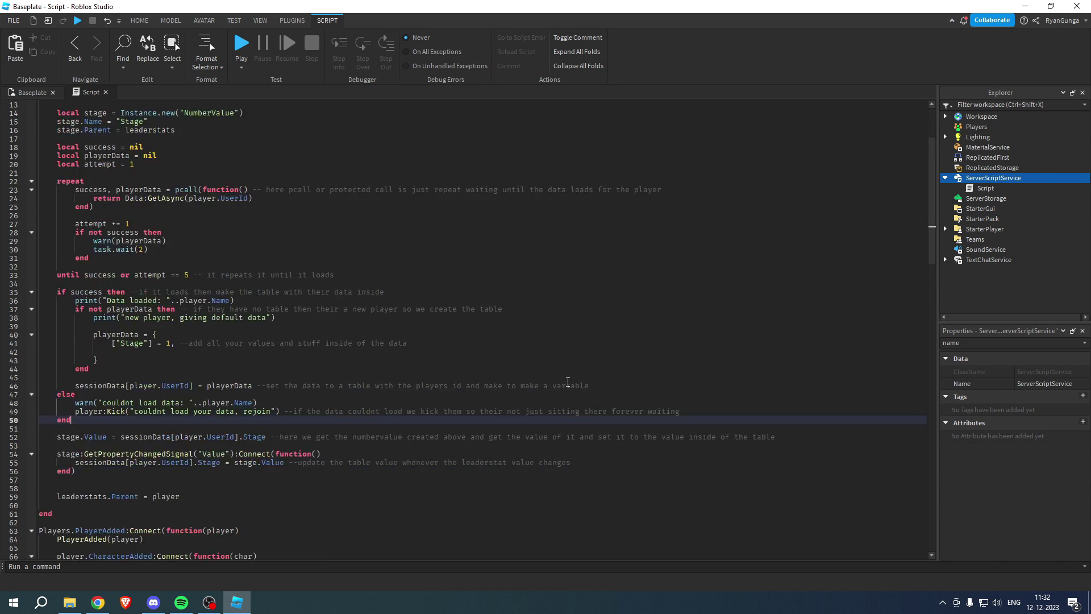
left_click(574, 380)
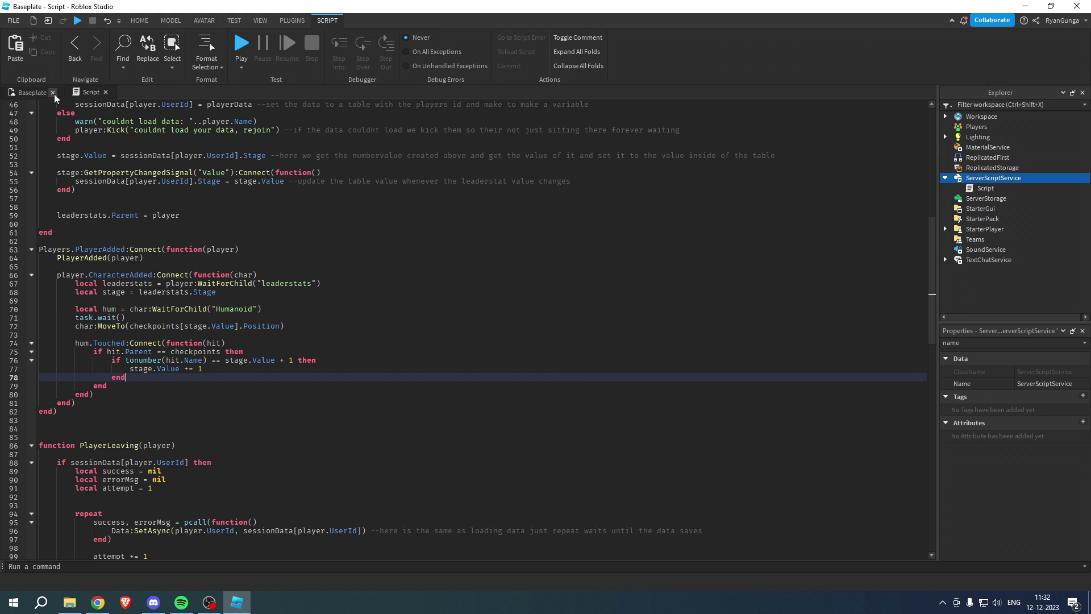
- Save the place to Roblox as a new game named Checkpoint Test 2
left_click(28, 92)
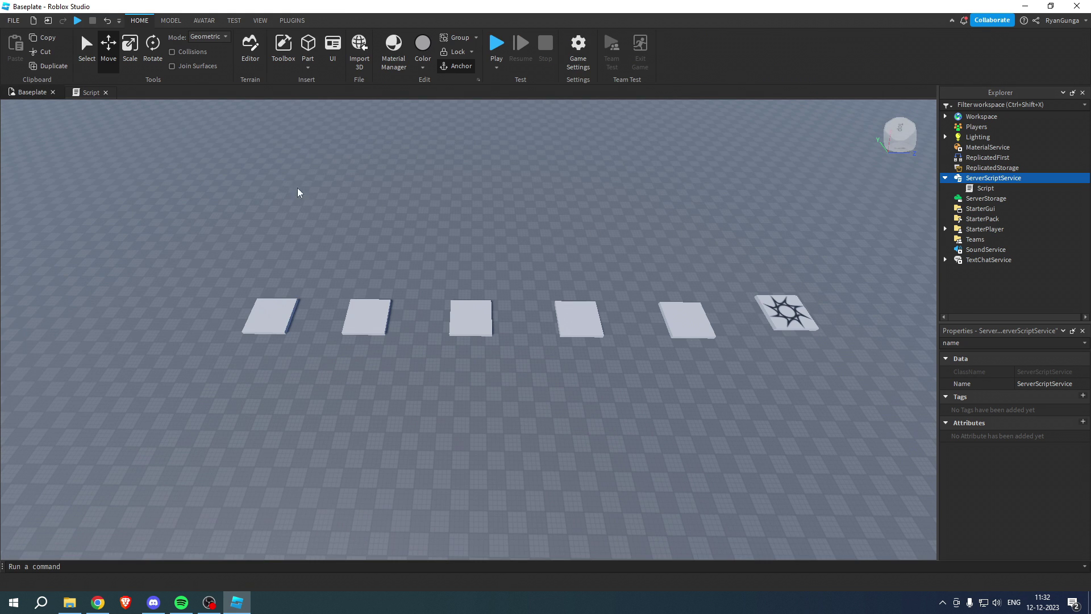
left_click(12, 21)
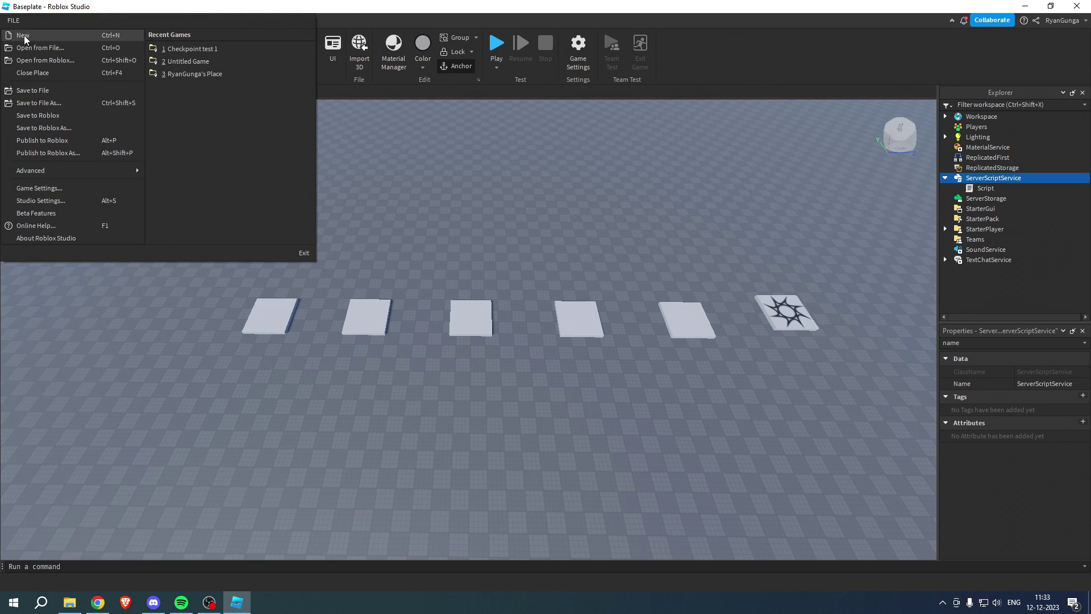
left_click(85, 117)
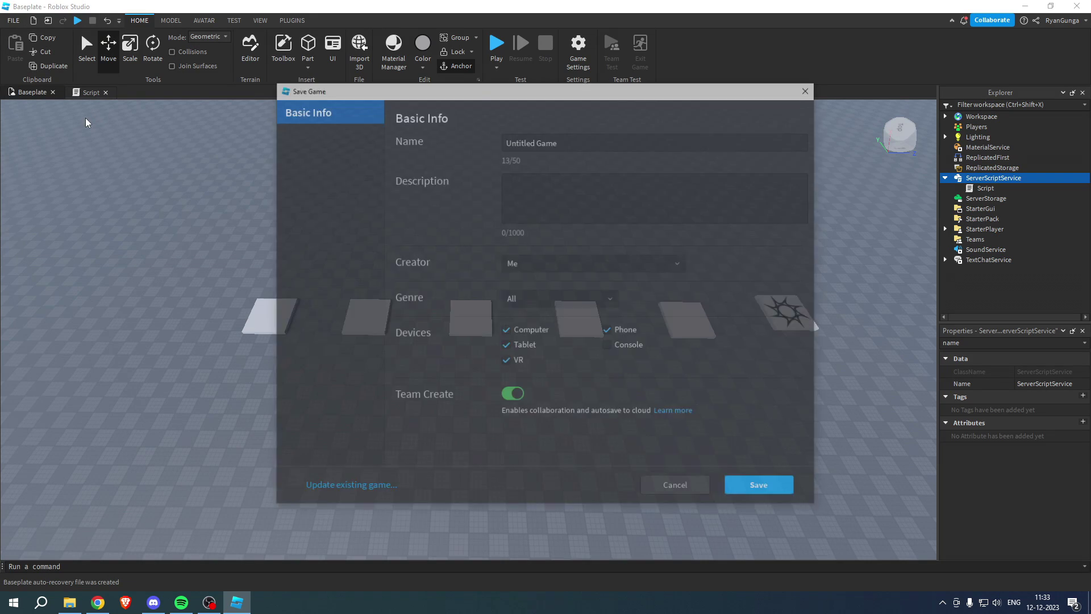
left_click(559, 143)
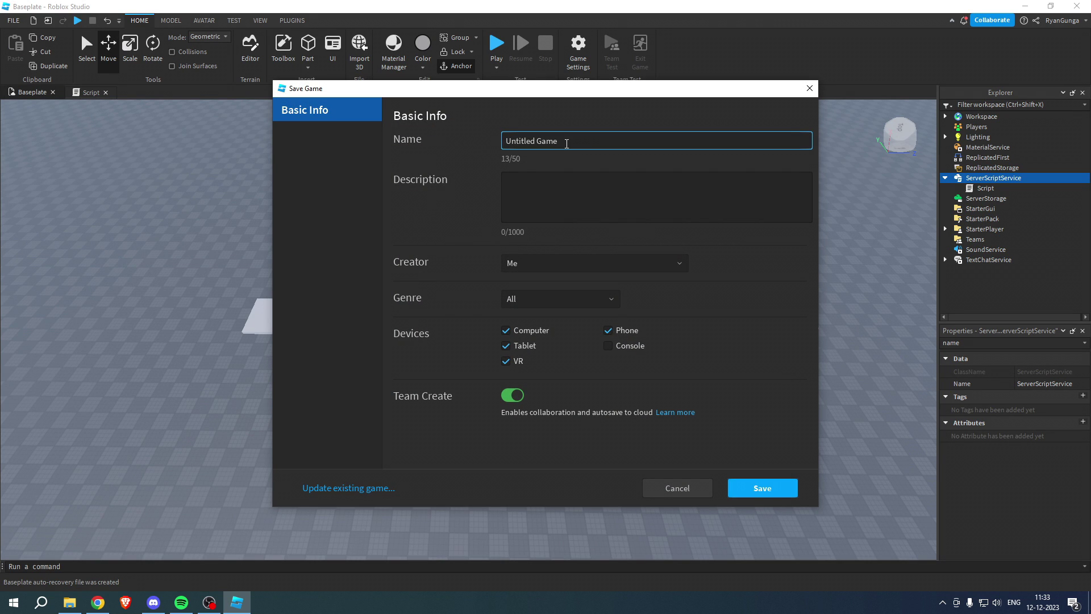
key("ctrl+a")
type("Checkpoint Test 2")
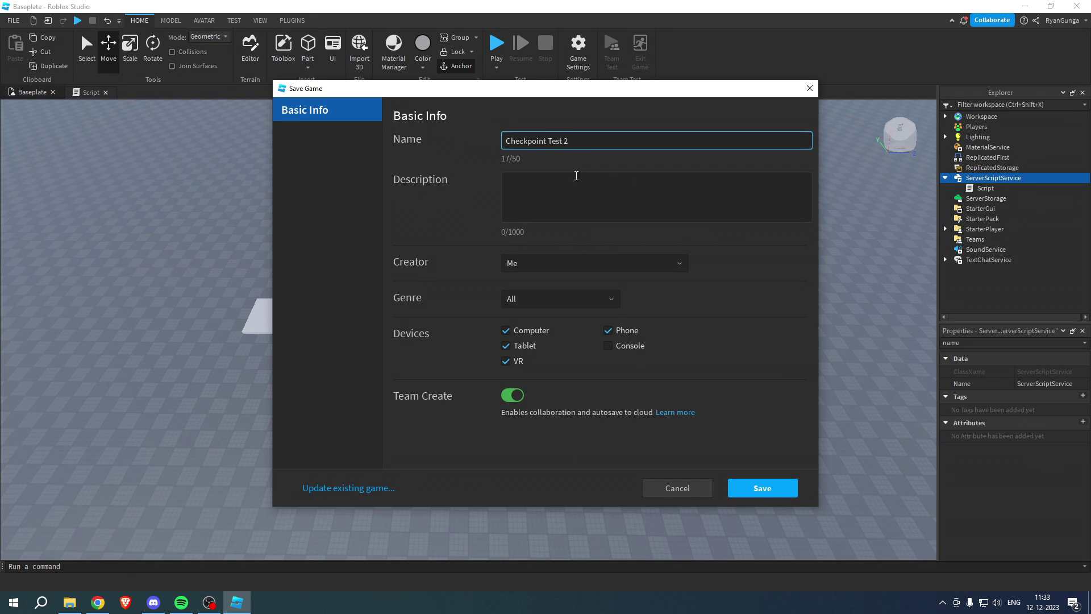
left_click(769, 488)
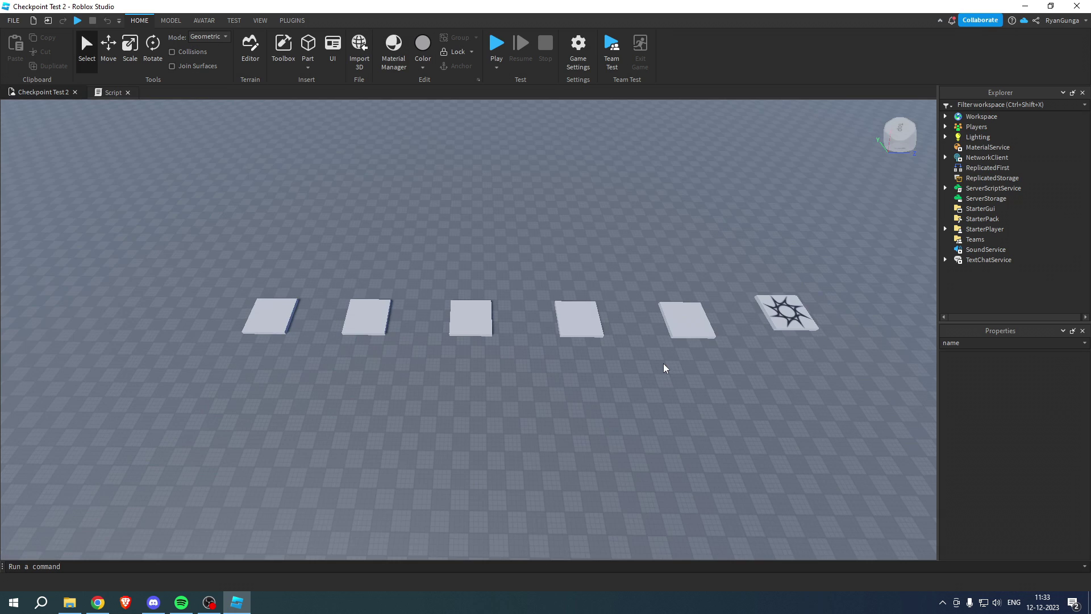
- Enable Studio Access to API Services in the game's security settings and save the place to Roblox again
left_click(579, 47)
left_click(330, 244)
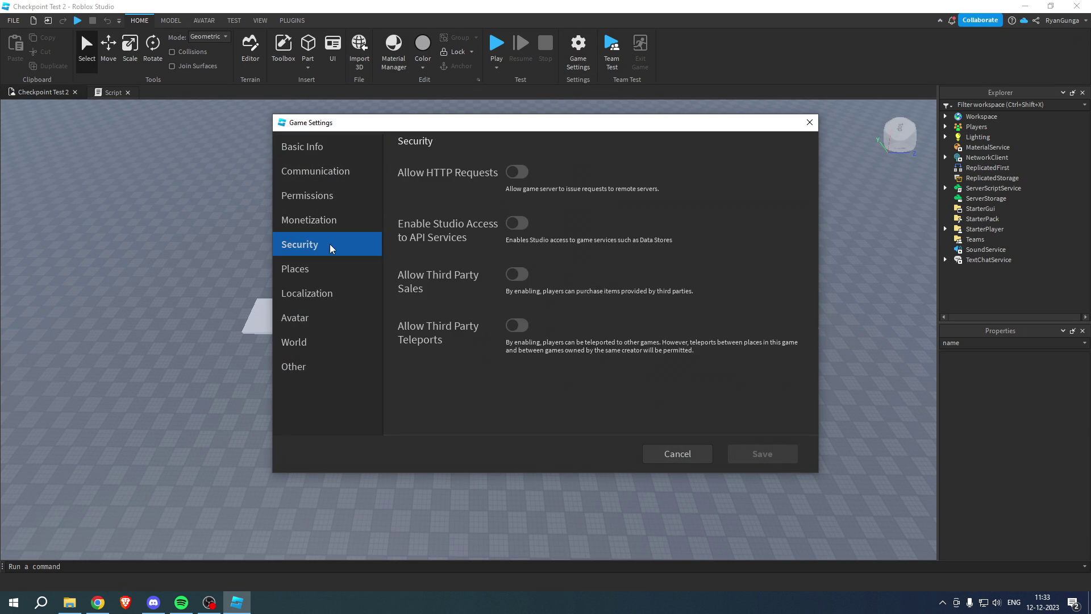
left_click(517, 223)
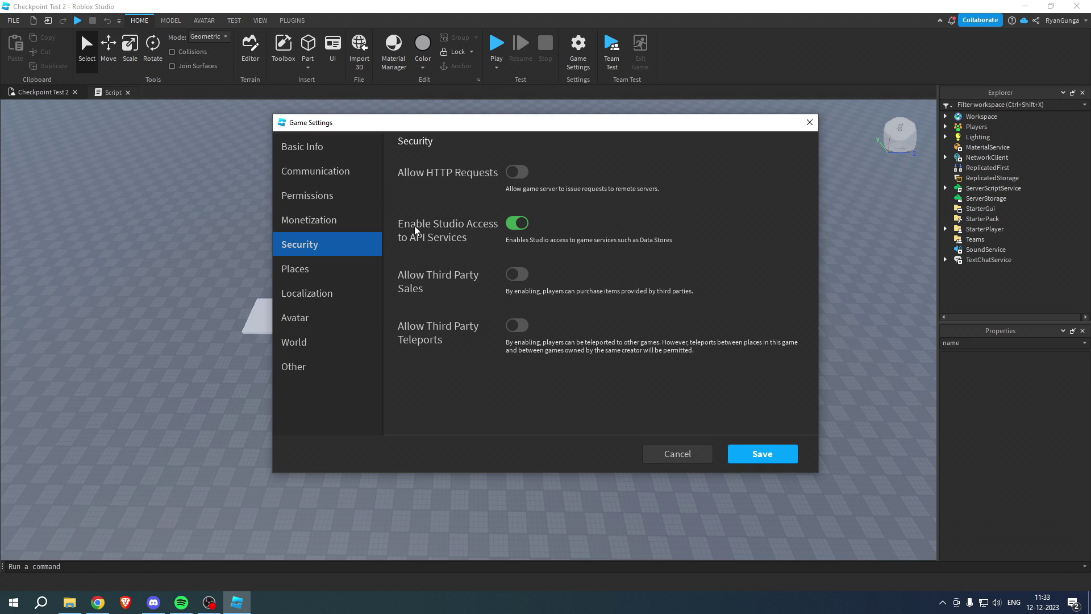
left_click(773, 455)
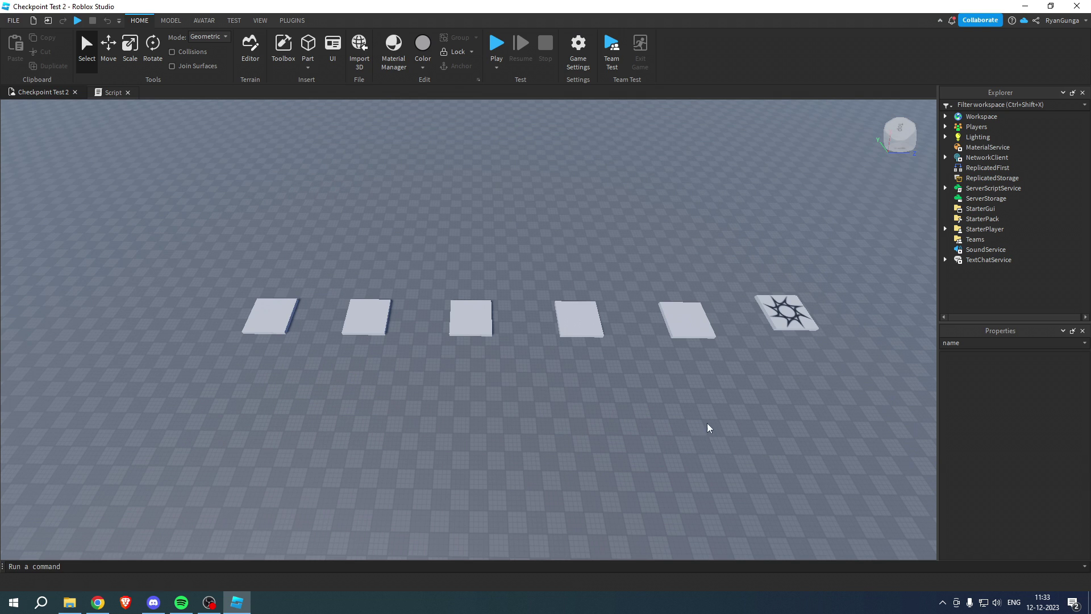
left_click(13, 21)
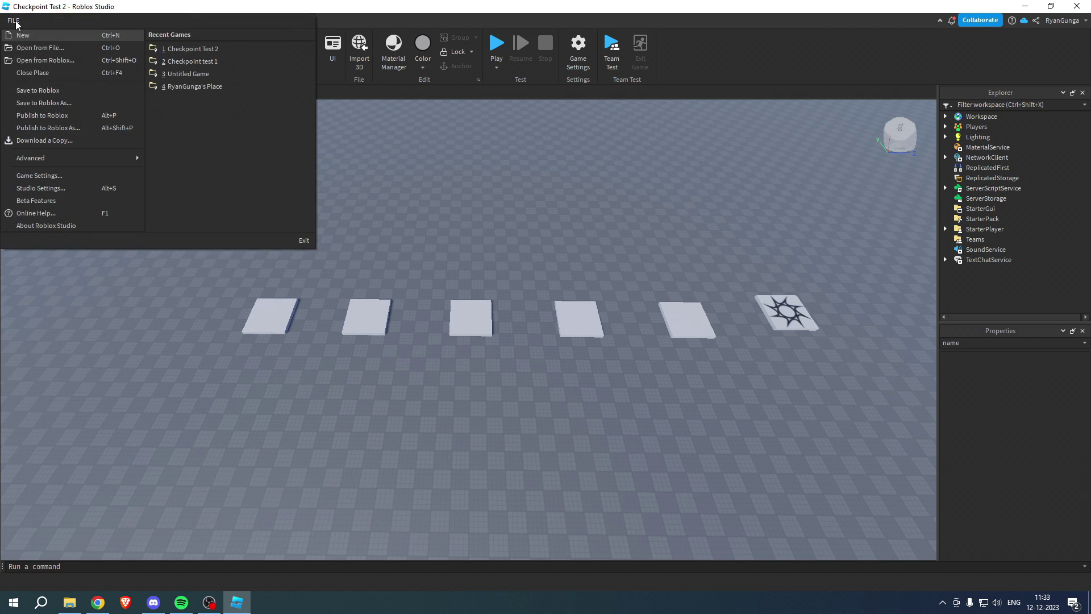
left_click(73, 90)
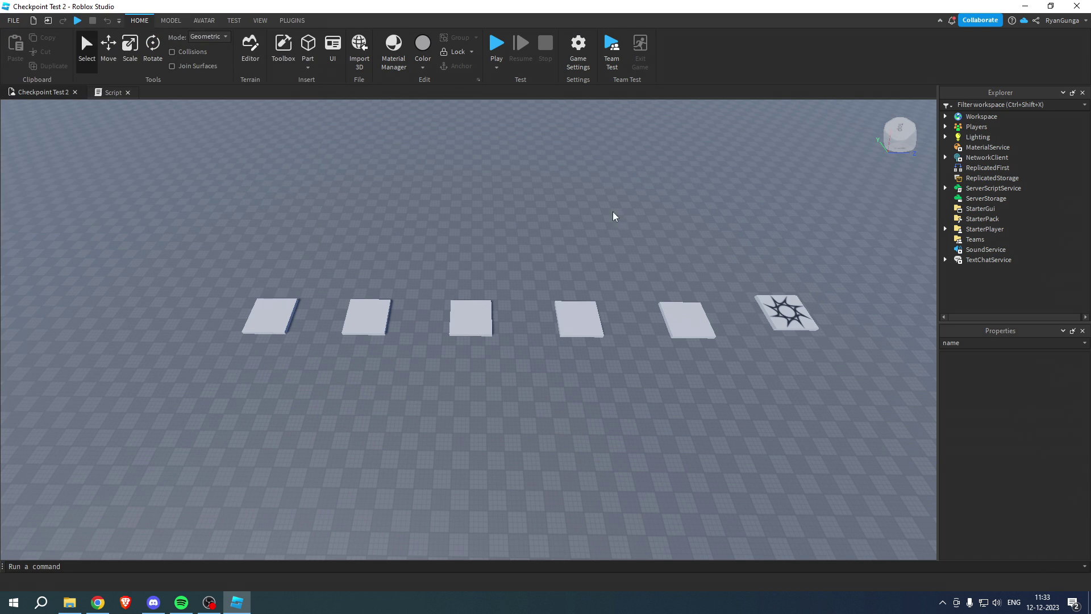
- Start a playtest and walk the character from the first checkpoint pad onto the second to test the Stage leaderboard
left_click(505, 51)
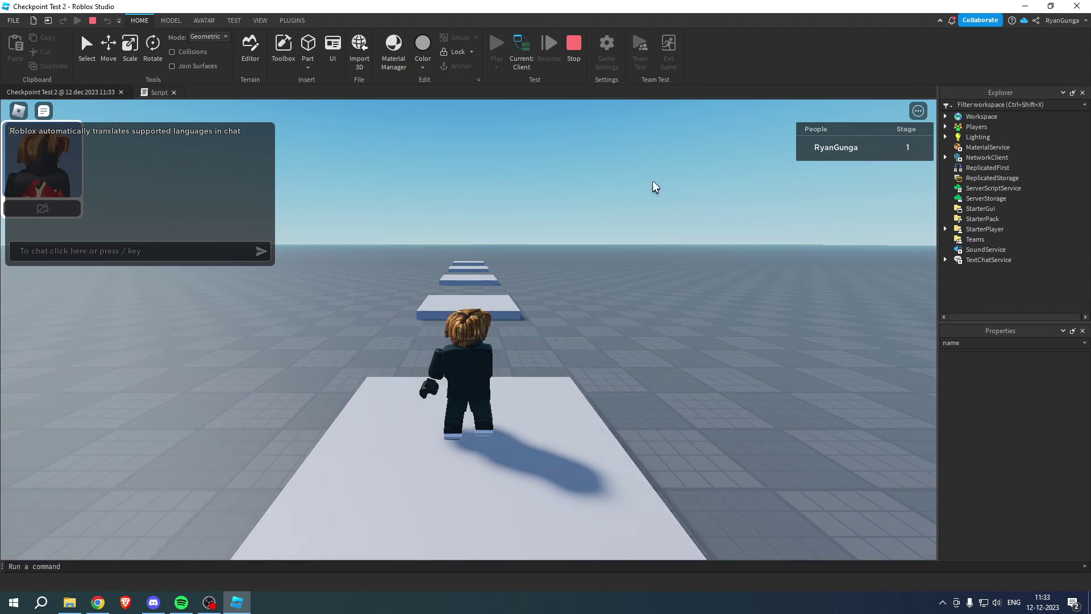
right_click_drag(625, 265, 624, 269)
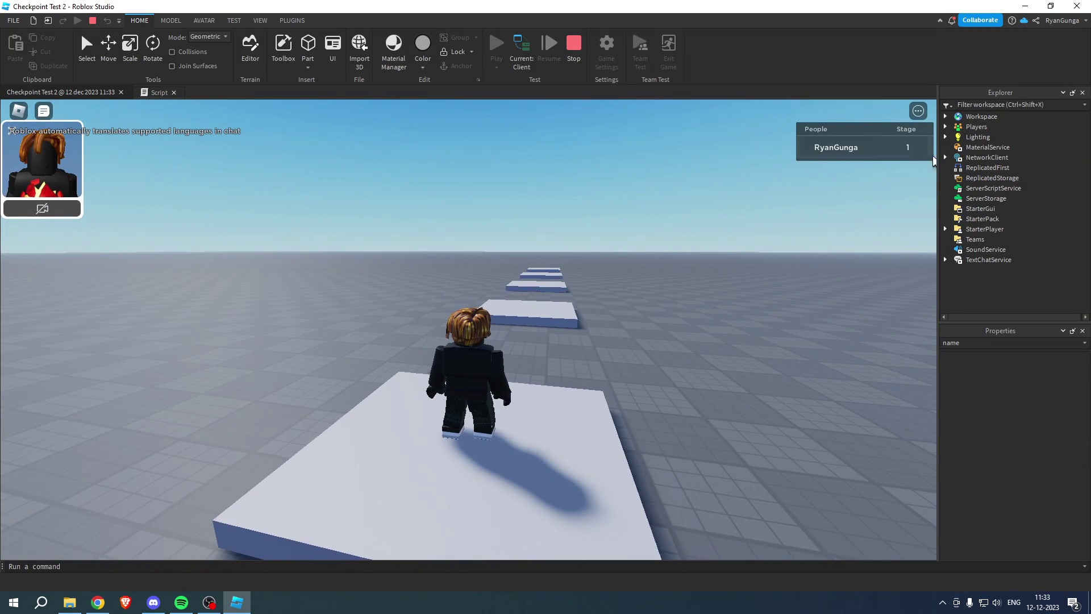
right_click_drag(739, 245, 739, 243)
key("w")
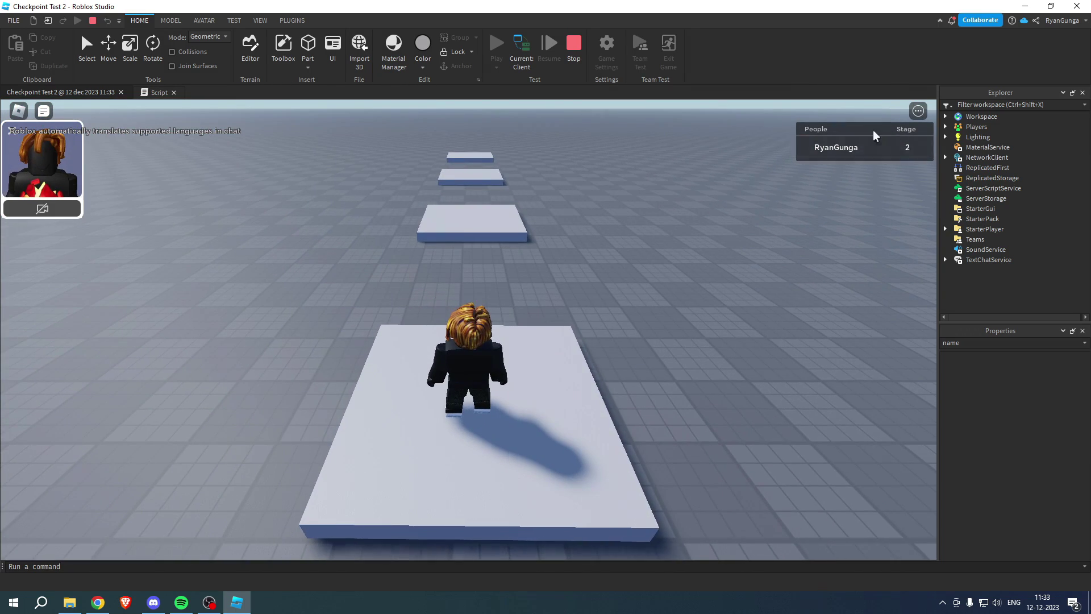
- Run and jump the character across the third and fourth pads to the fifth, checking the Stage value at each checkpoint
key("w")
key("w")
key("space")
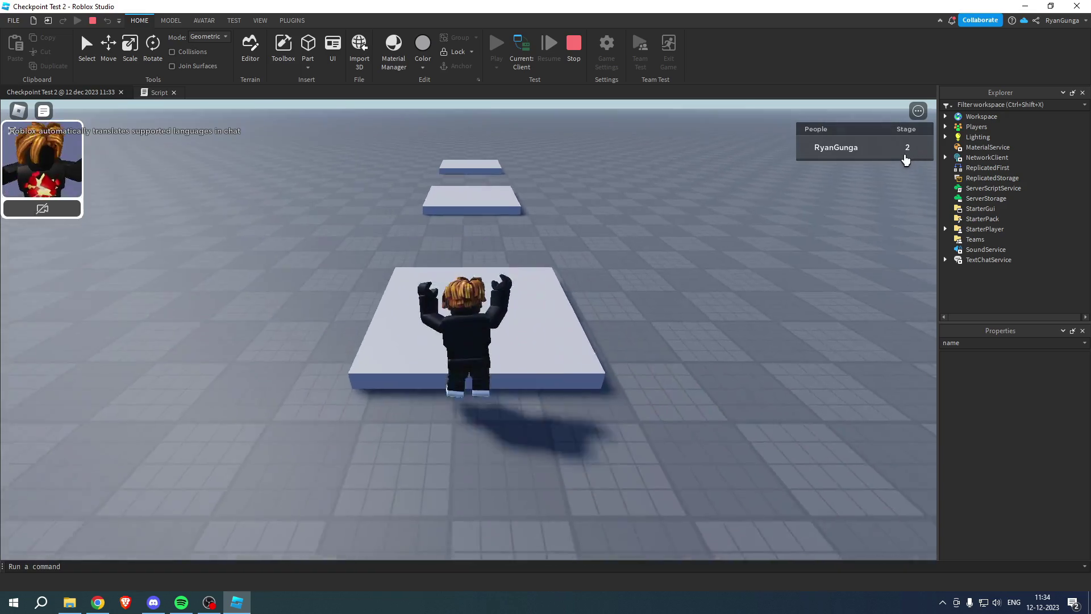
key("w")
key("space")
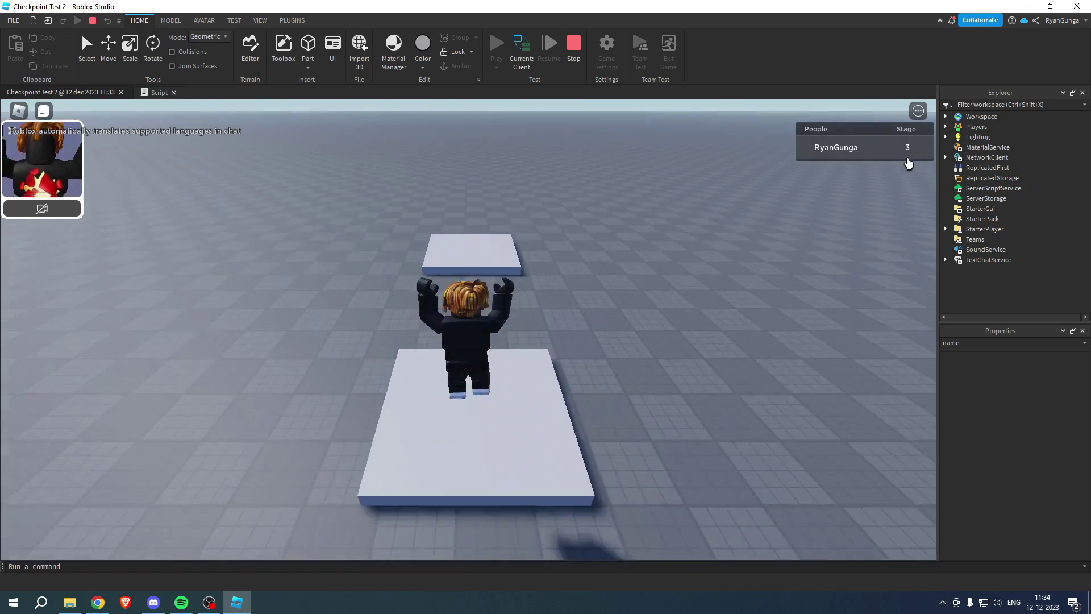
key("w")
key("space")
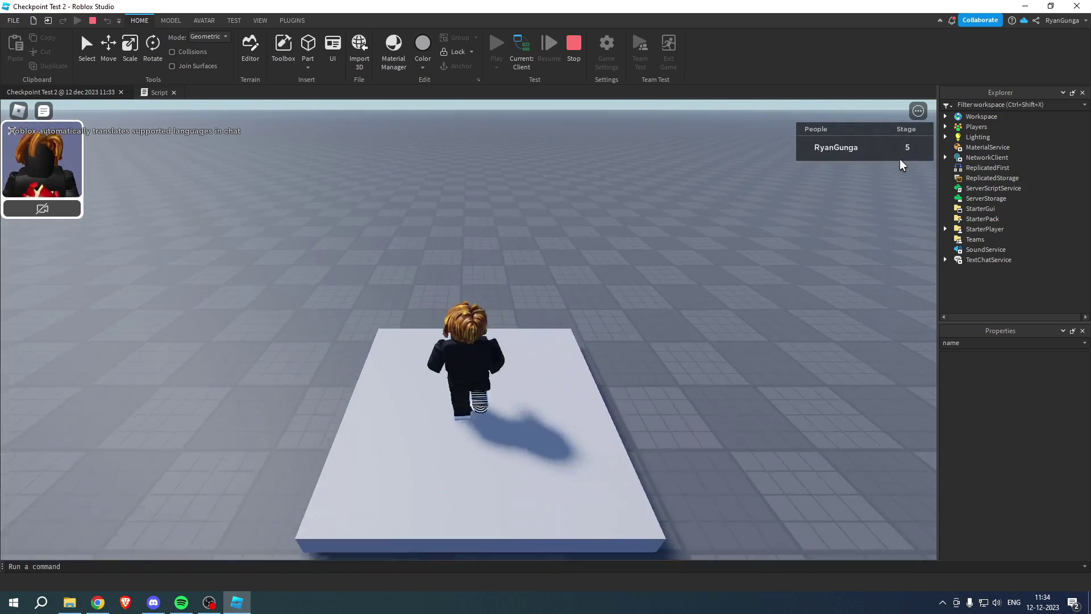
right_click_drag(654, 213, 621, 258)
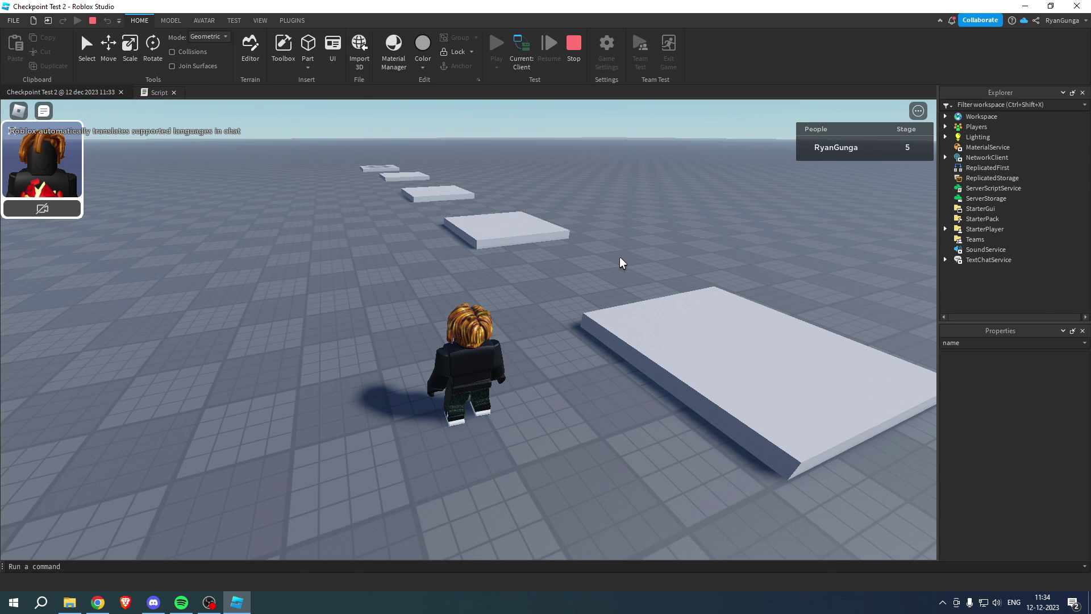